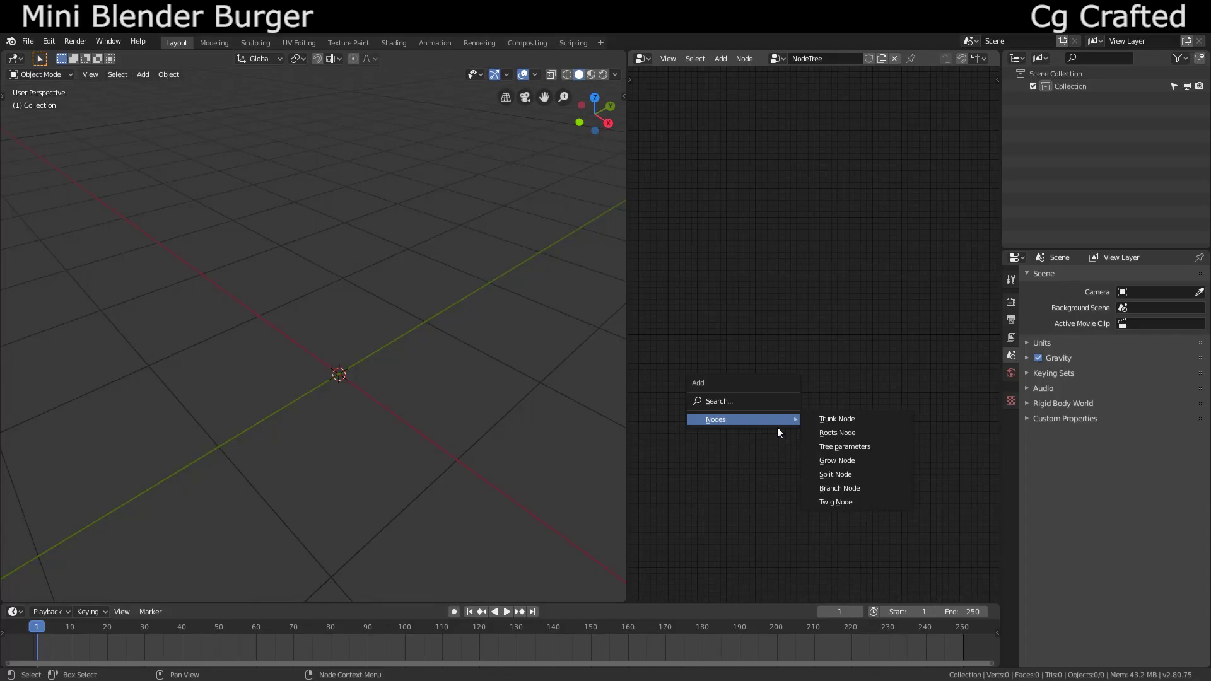
Step: Add Trunk, Grow, Branch, Twig and Tree parameters nodes to the empty node tree
left_click(778, 419)
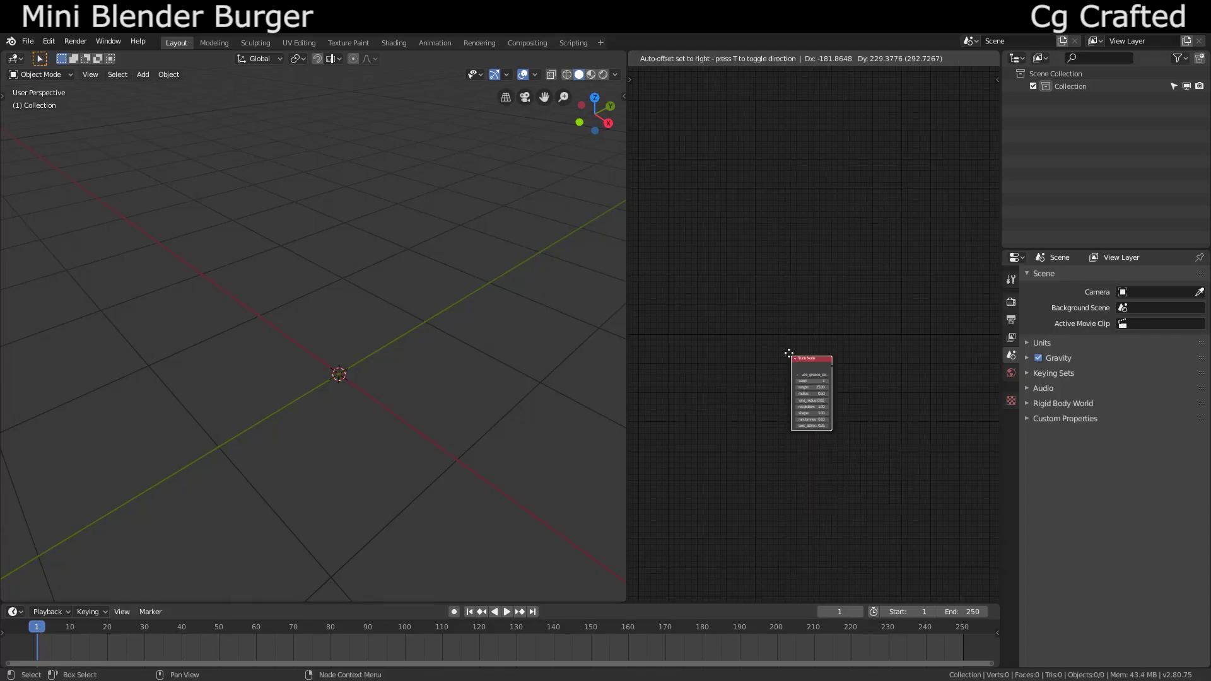
key("shift+a")
left_click(892, 335)
left_click(686, 368)
middle_click_drag(686, 367, 730, 366)
key("shift+a")
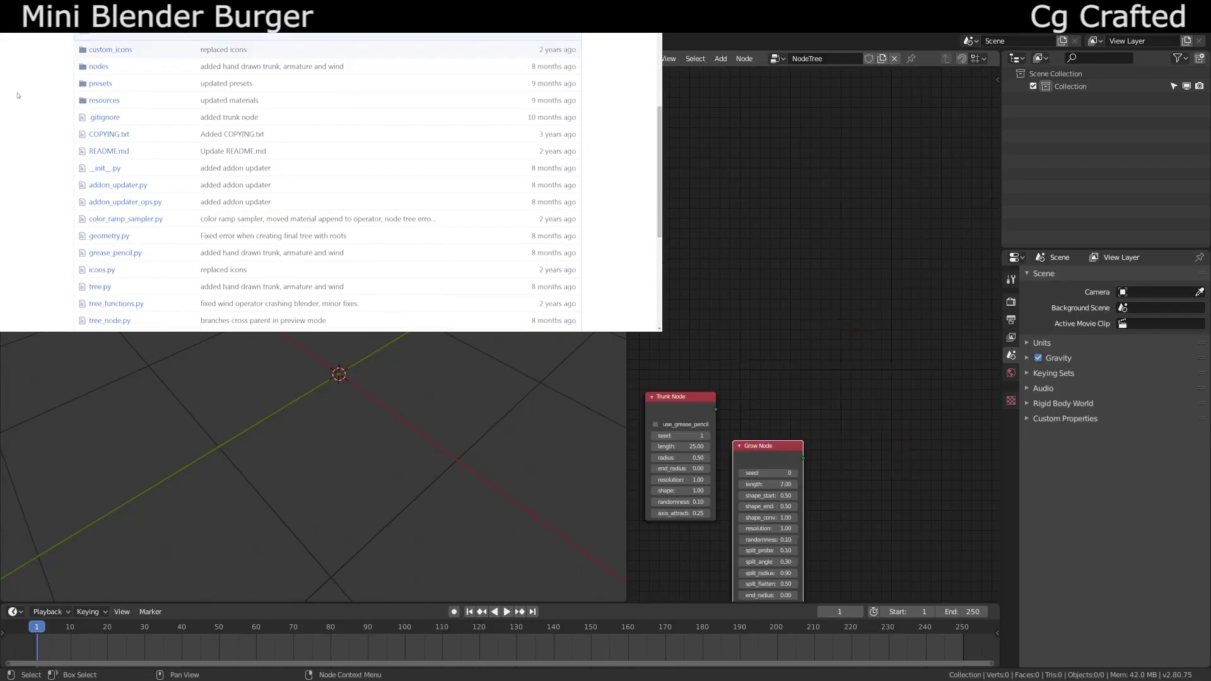
key("shift+a")
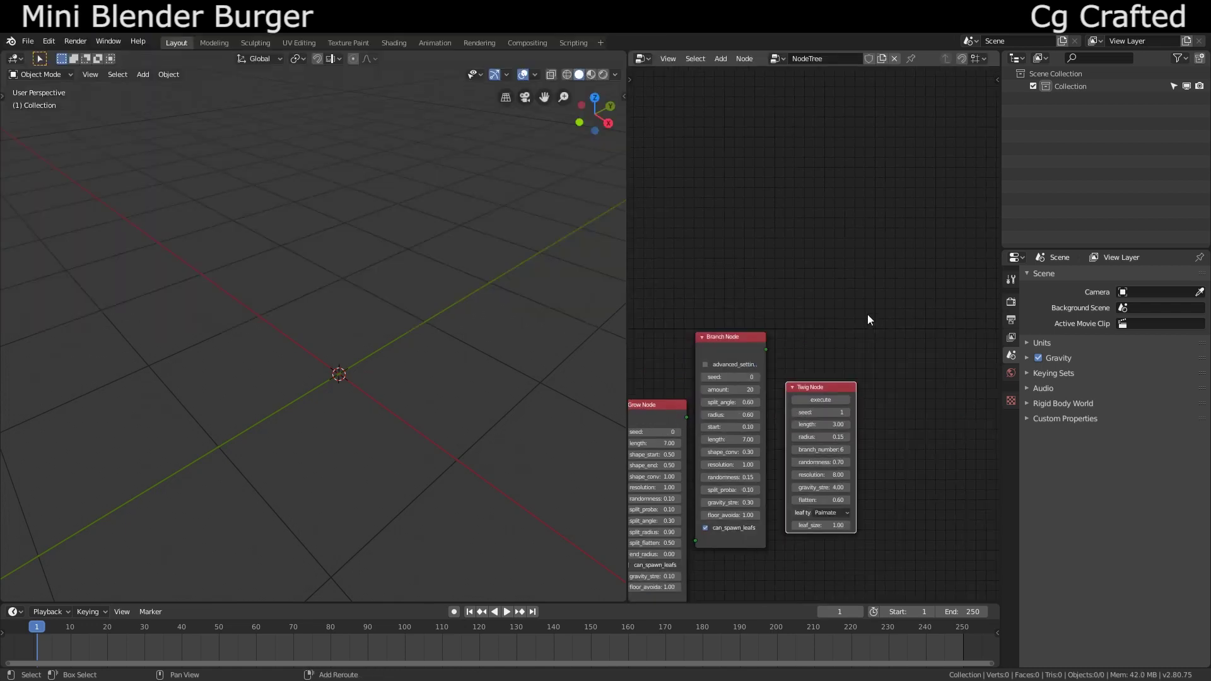
key("shift+a")
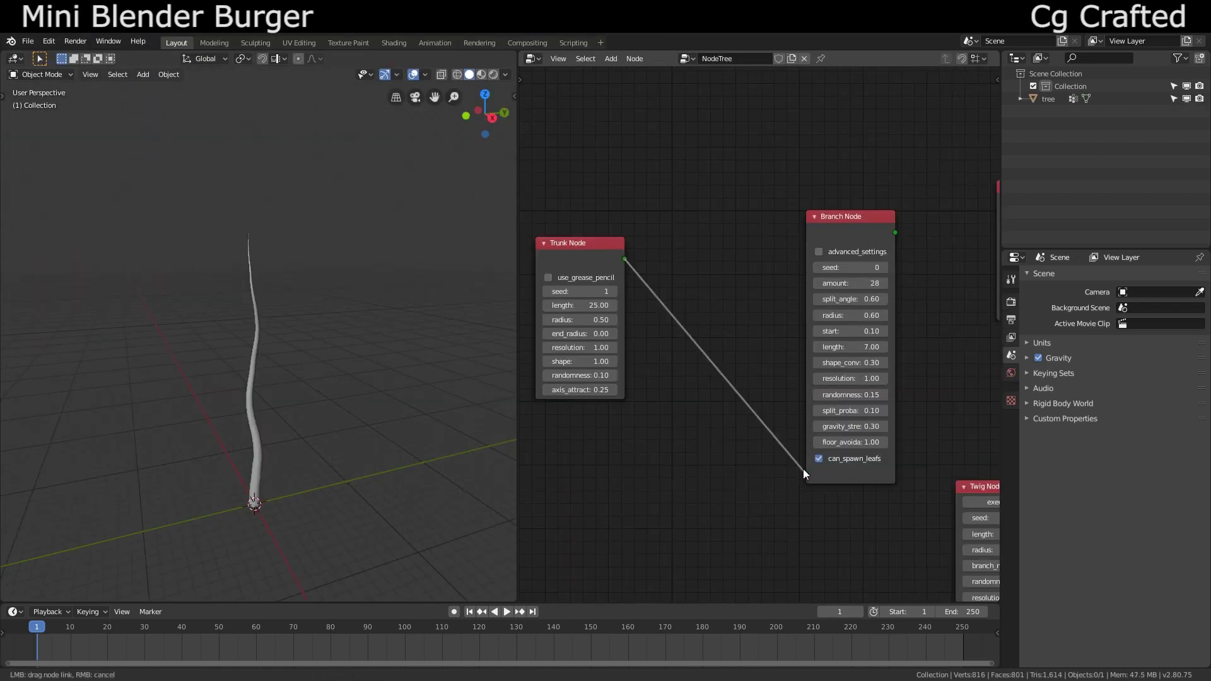
Step: Link the Trunk Node to the Branch Node and set the Branch Node's amount to 20
scroll(763, 418, "down", 2)
scroll(763, 417, "up", 2)
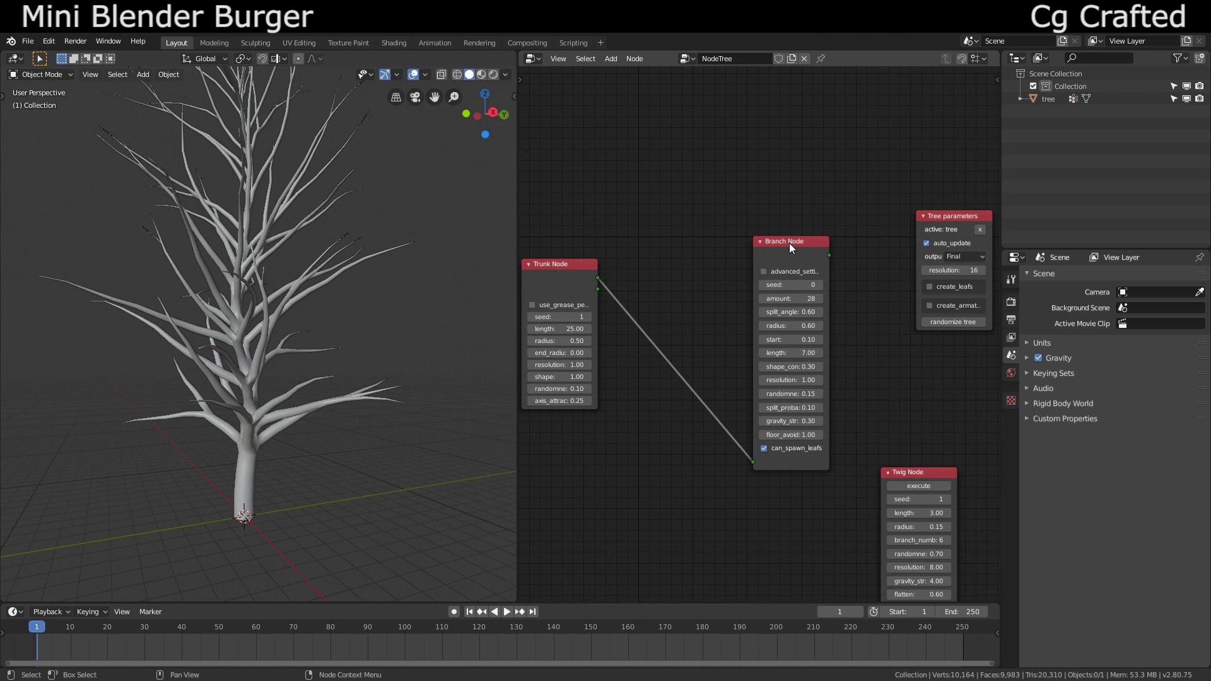
left_click_drag(790, 246, 719, 246)
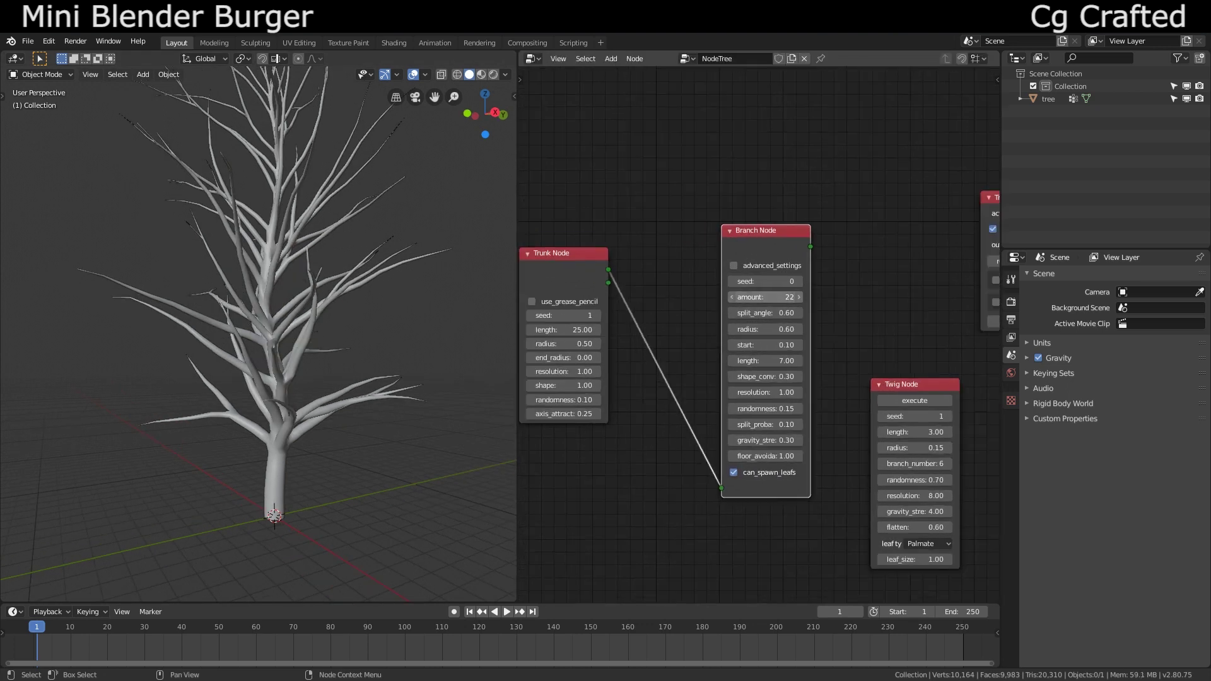
left_click_drag(760, 297, 747, 297)
scroll(505, 347, "down", 2)
scroll(313, 381, "up", 2)
middle_click_drag(313, 381, 355, 408)
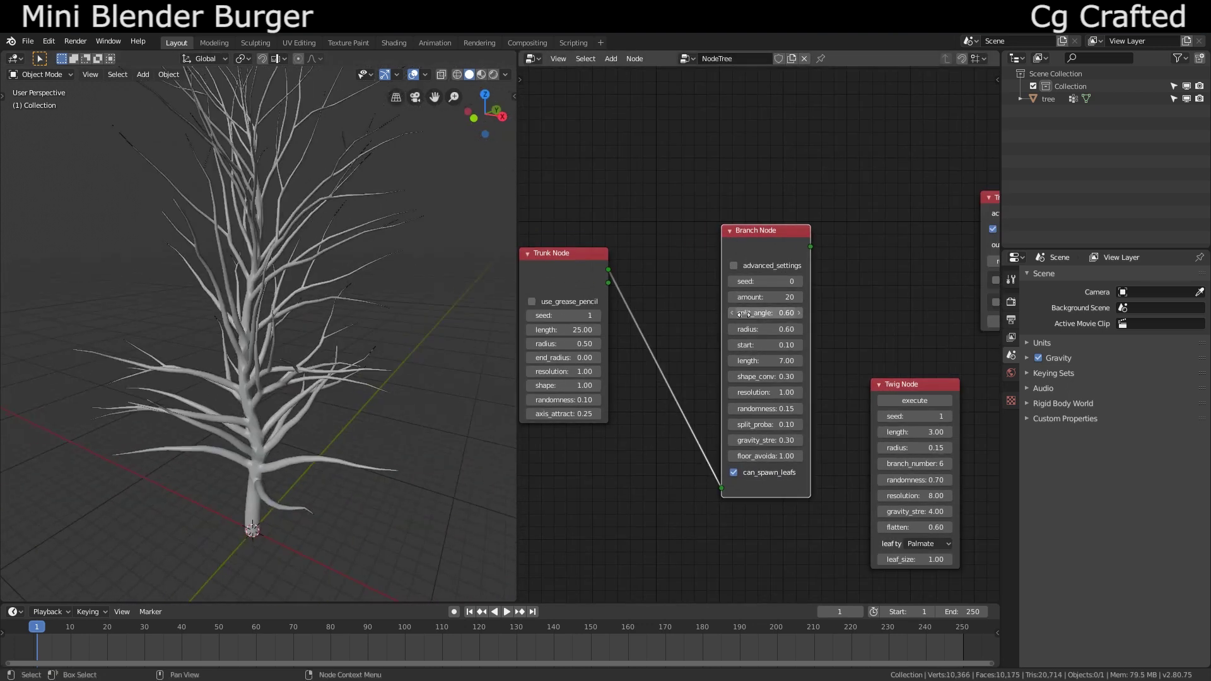
Step: Set the Branch Node's split angle to 0.70 and, with advanced settings enabled, its start to 0.30 and shape start to 1.20
type("0.7")
key("Return")
left_click(733, 265)
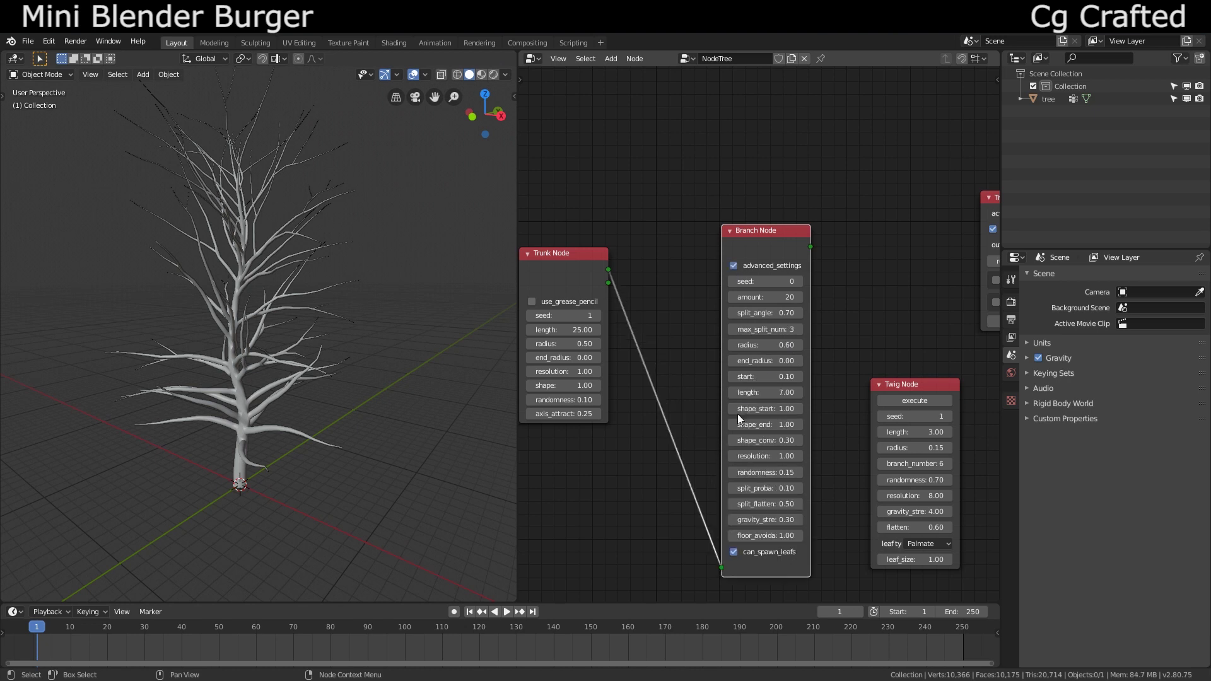
key("Return")
mouse_move(757, 380)
left_mouse_down()
mouse_move(785, 380)
mouse_move(738, 381)
left_mouse_up()
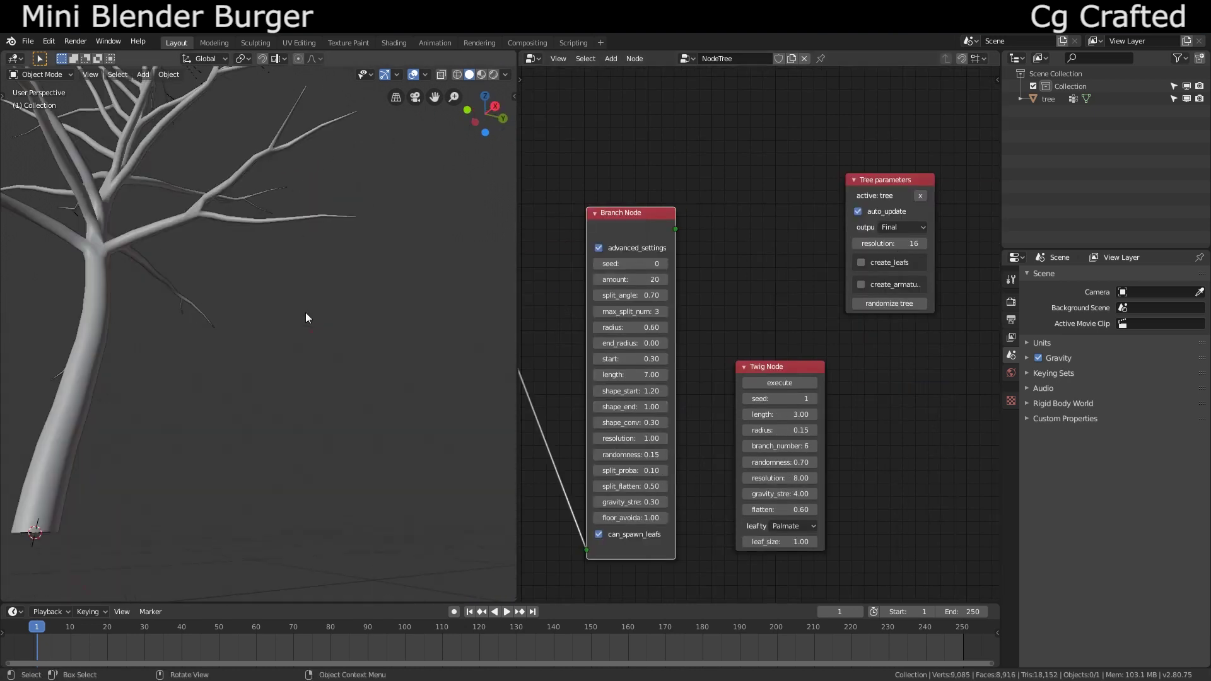
Step: Inspect the leafy tree's trunk and crown against the park HDRI background
scroll(338, 338, "down", 5)
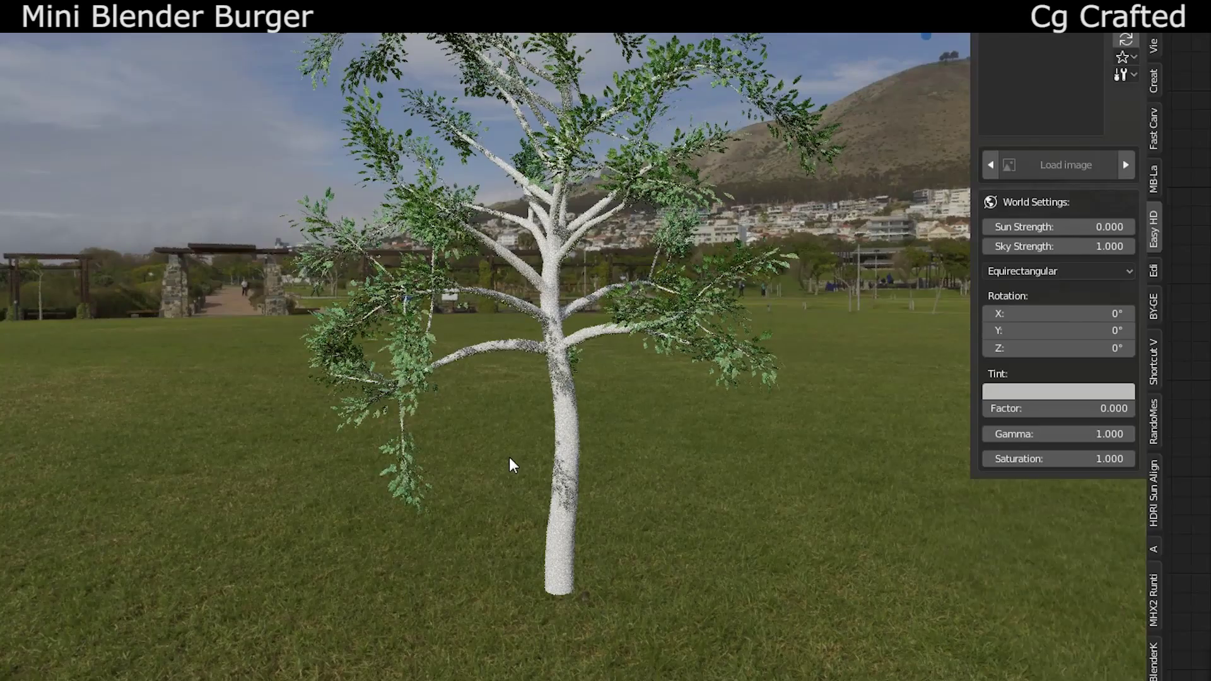
scroll(493, 376, "up", 2)
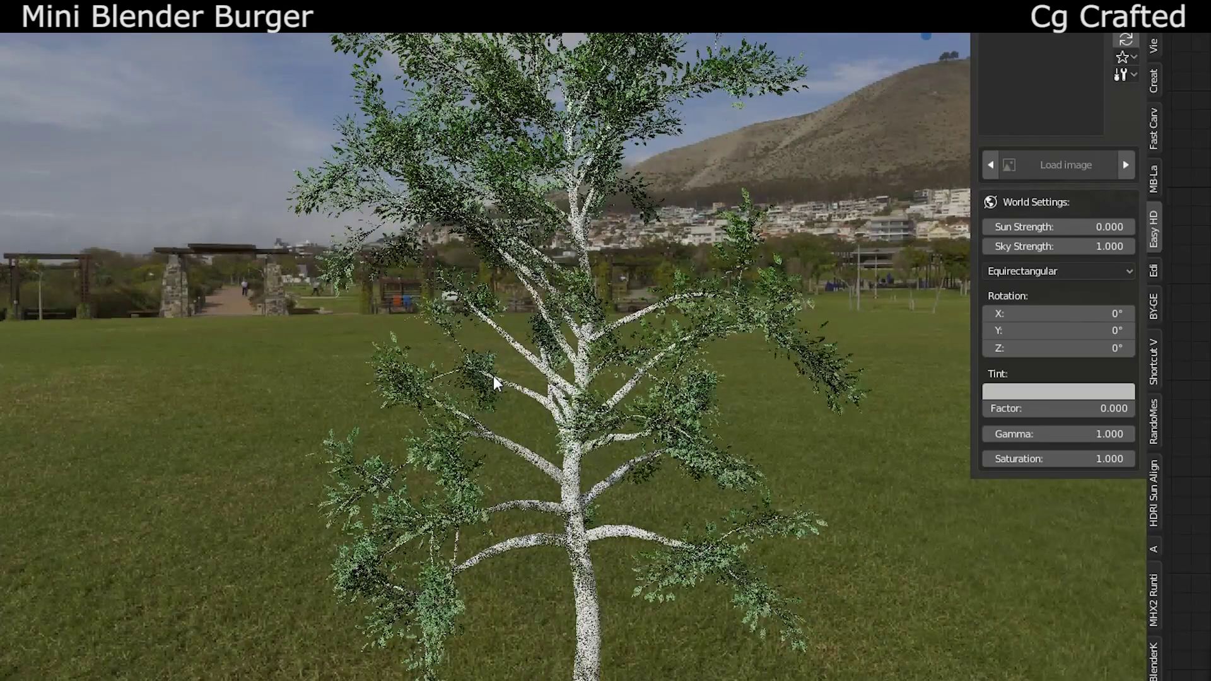
middle_click_drag(493, 377, 534, 415)
scroll(509, 342, "down", 3)
middle_click_drag(509, 342, 509, 344)
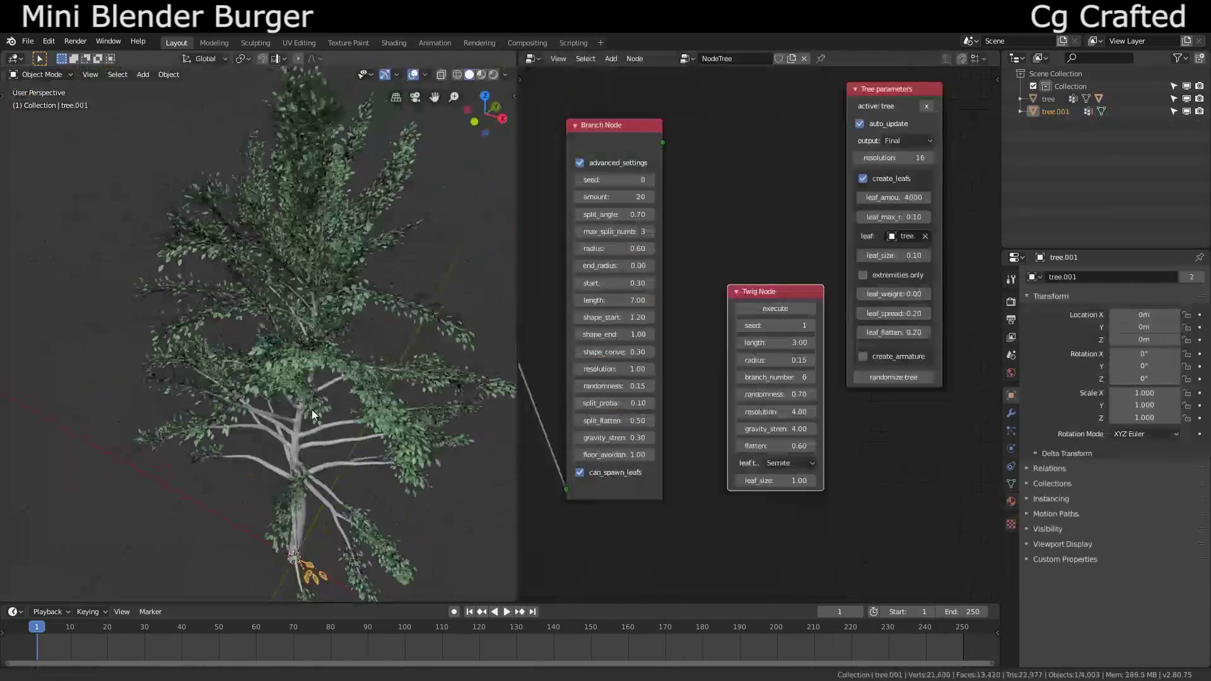
Step: Shorten the tree's branches by setting the Branch Node's length to 5.00
middle_click_drag(315, 442, 335, 464)
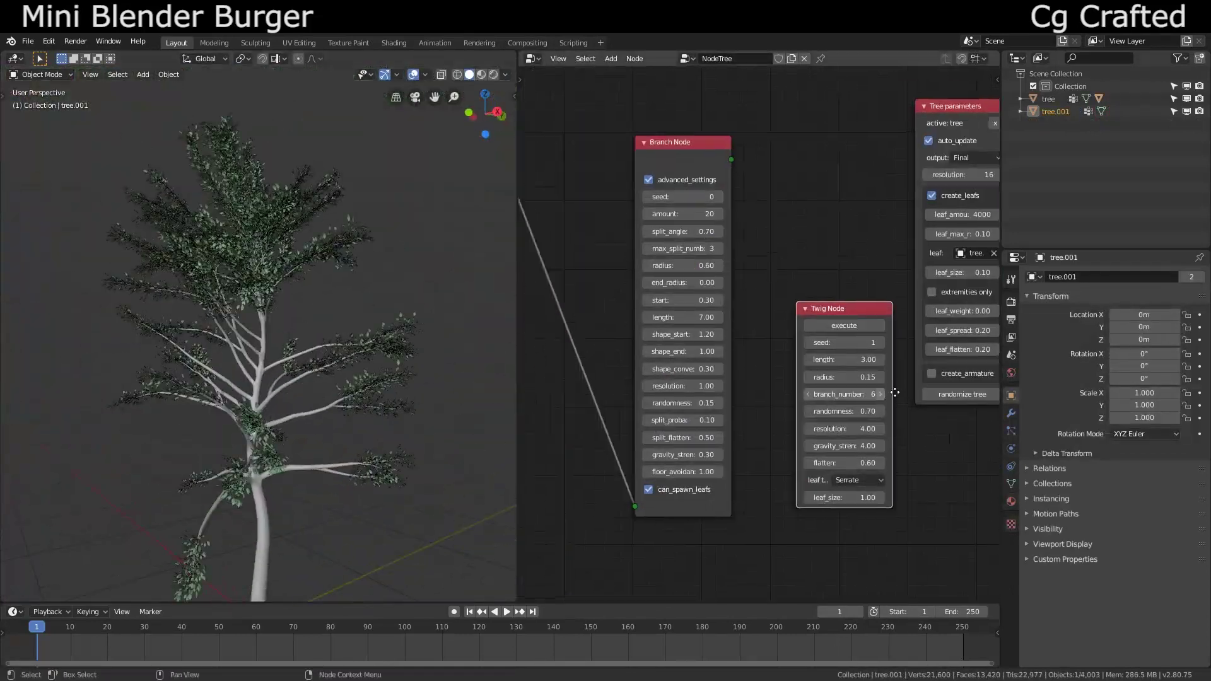
middle_click_drag(634, 391, 649, 394)
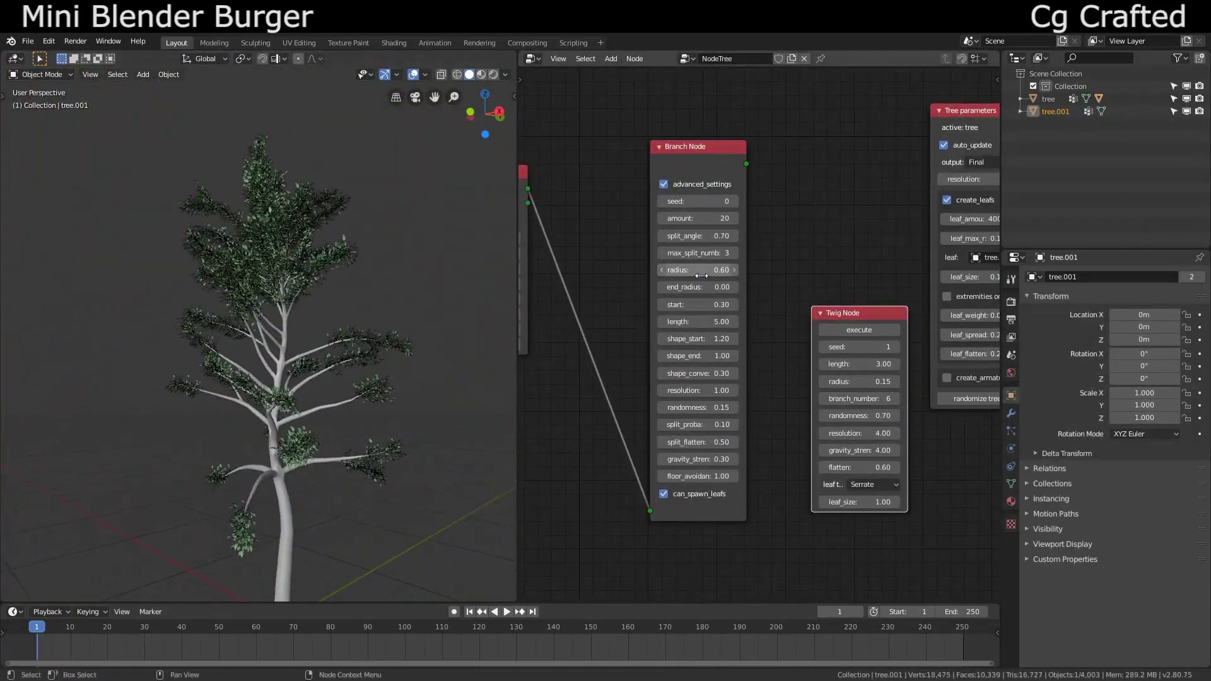
scroll(701, 276, "up", 1)
scroll(404, 306, "down", 4)
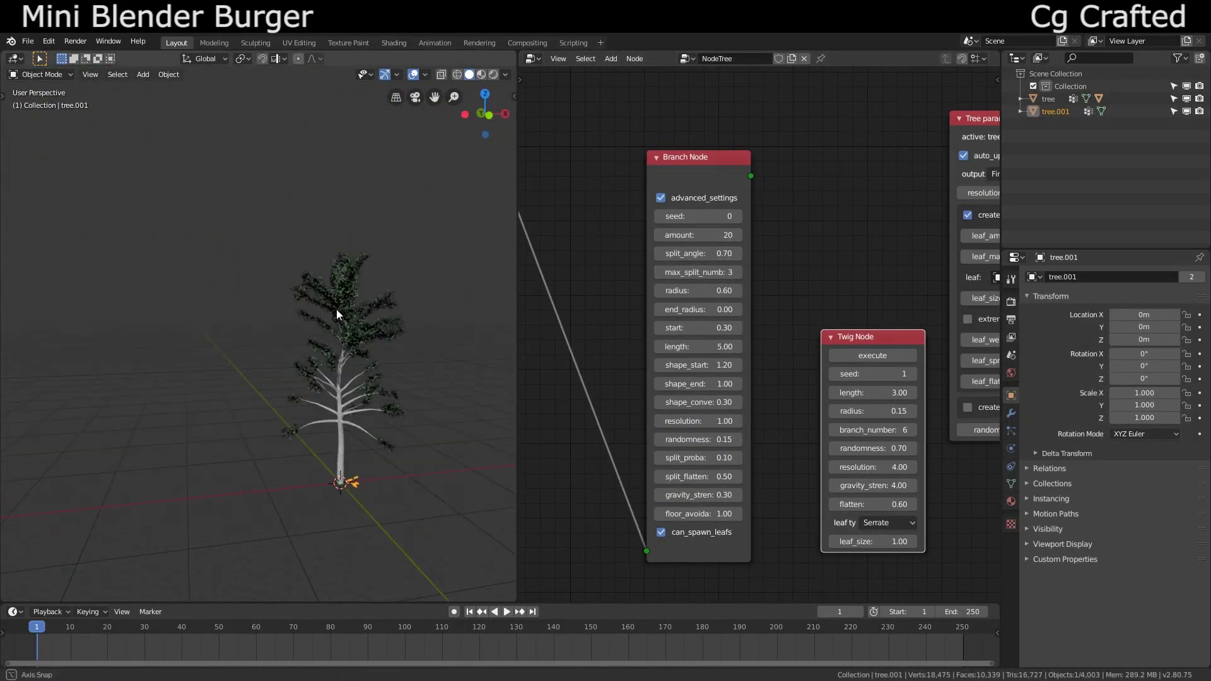
middle_click_drag(338, 316, 313, 304)
middle_click_drag(313, 305, 202, 297, "shift")
scroll(203, 297, "up", 4)
scroll(596, 253, "down", 4)
Step: Duplicate the Branch Node and link the original's output to the copy for a second level of branches
left_click_drag(812, 335, 841, 394)
middle_click_drag(700, 216, 679, 229)
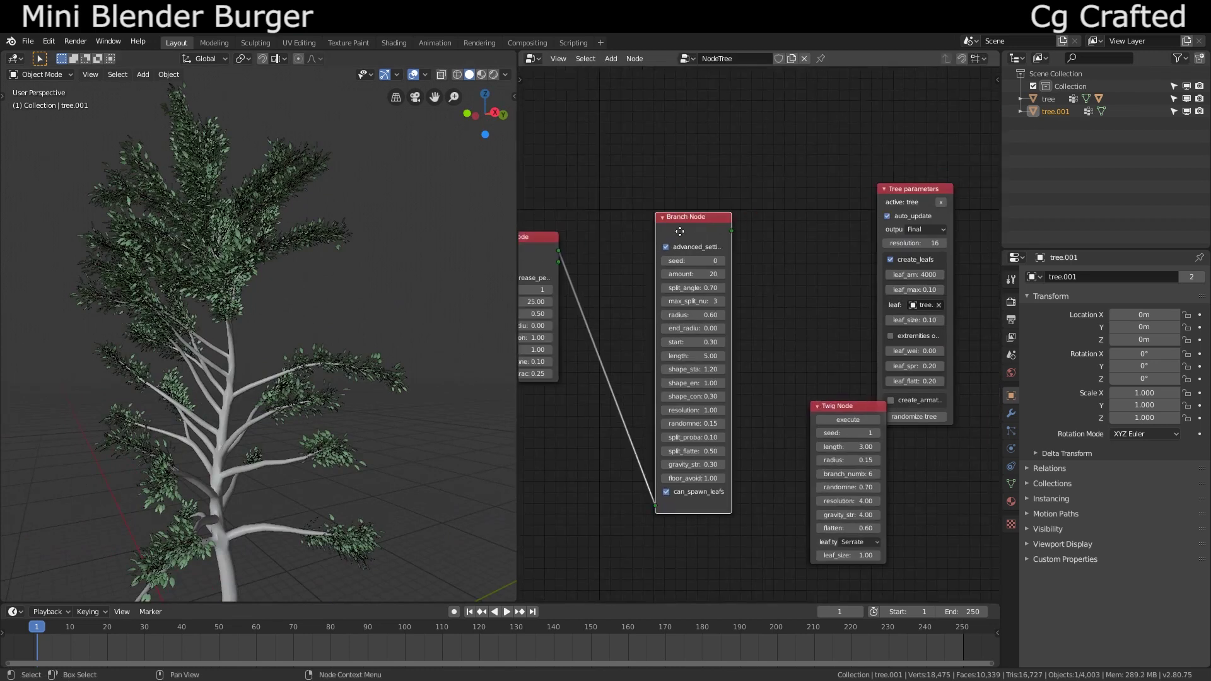
key("shift+d")
left_click(733, 230)
left_click_drag(679, 229, 708, 504)
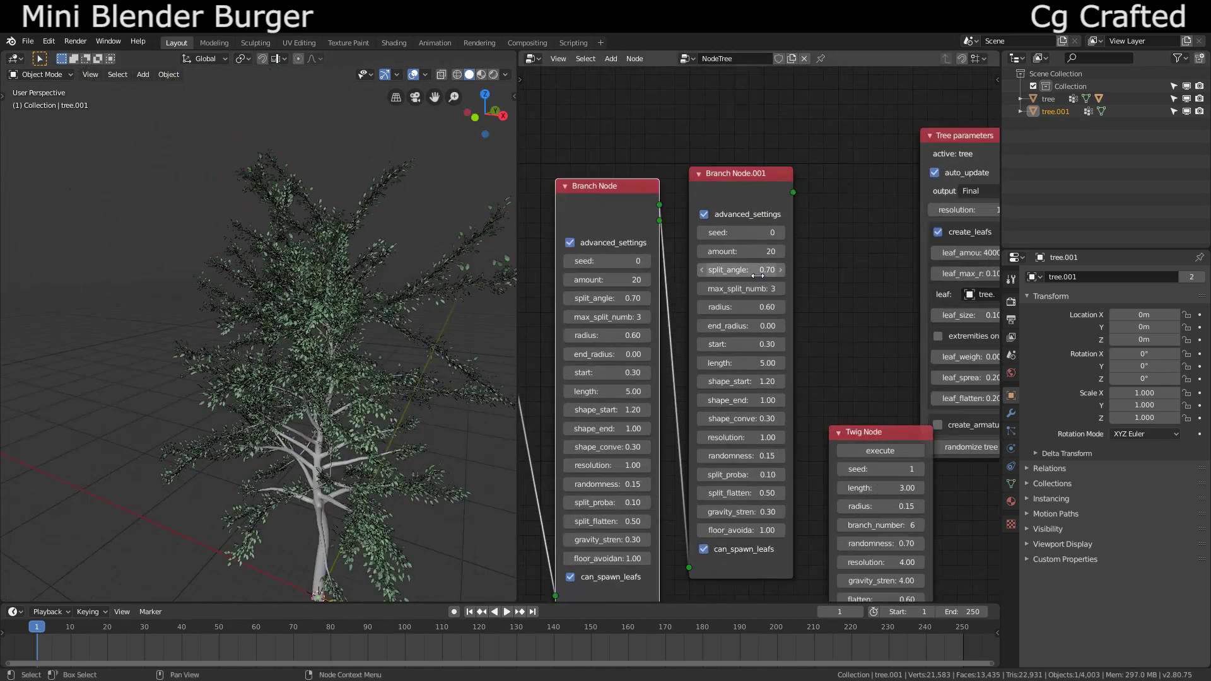
scroll(744, 361, "up", 2)
key("Return")
scroll(294, 342, "up", 2)
middle_click_drag(294, 342, 256, 380)
scroll(256, 380, "down", 5)
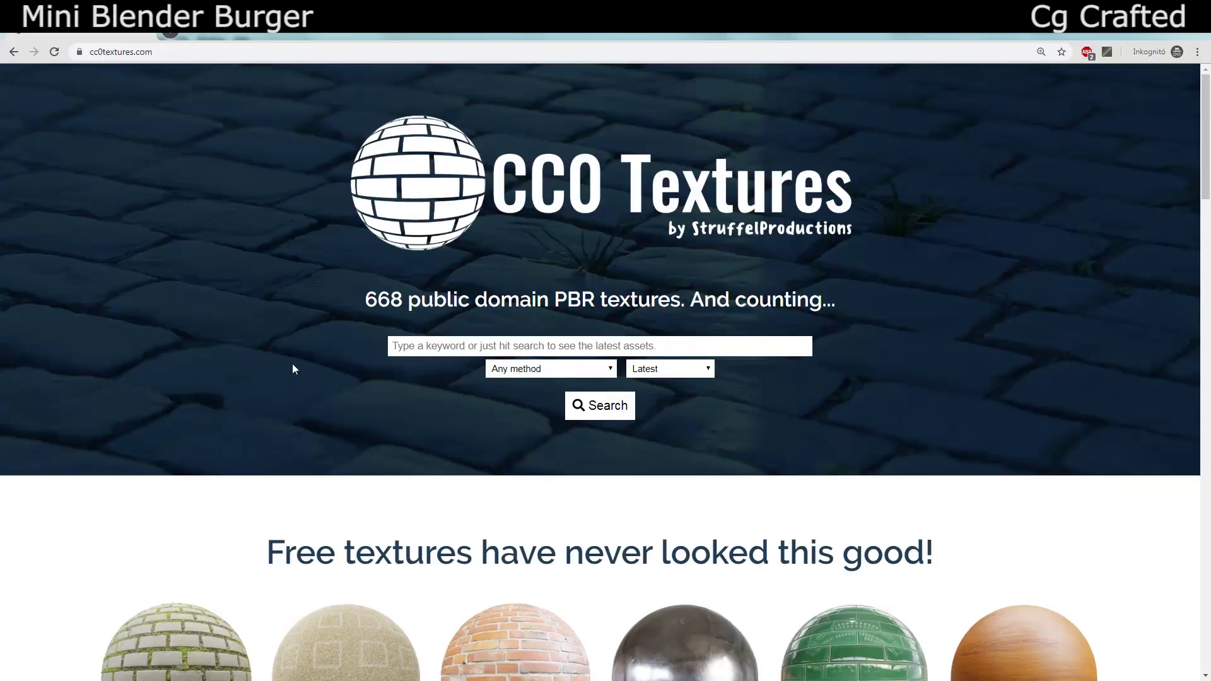
Step: Search the CC0 Textures website for "bark texture"
left_click(390, 346)
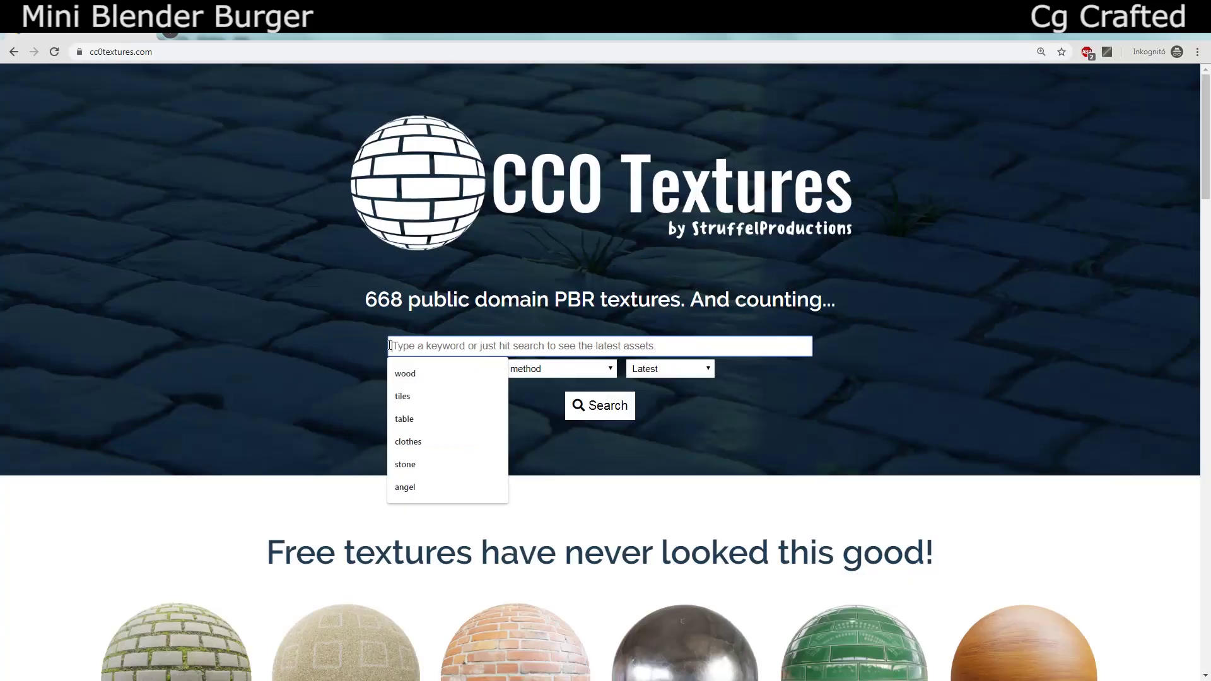
type("bark tuxtrtzrui")
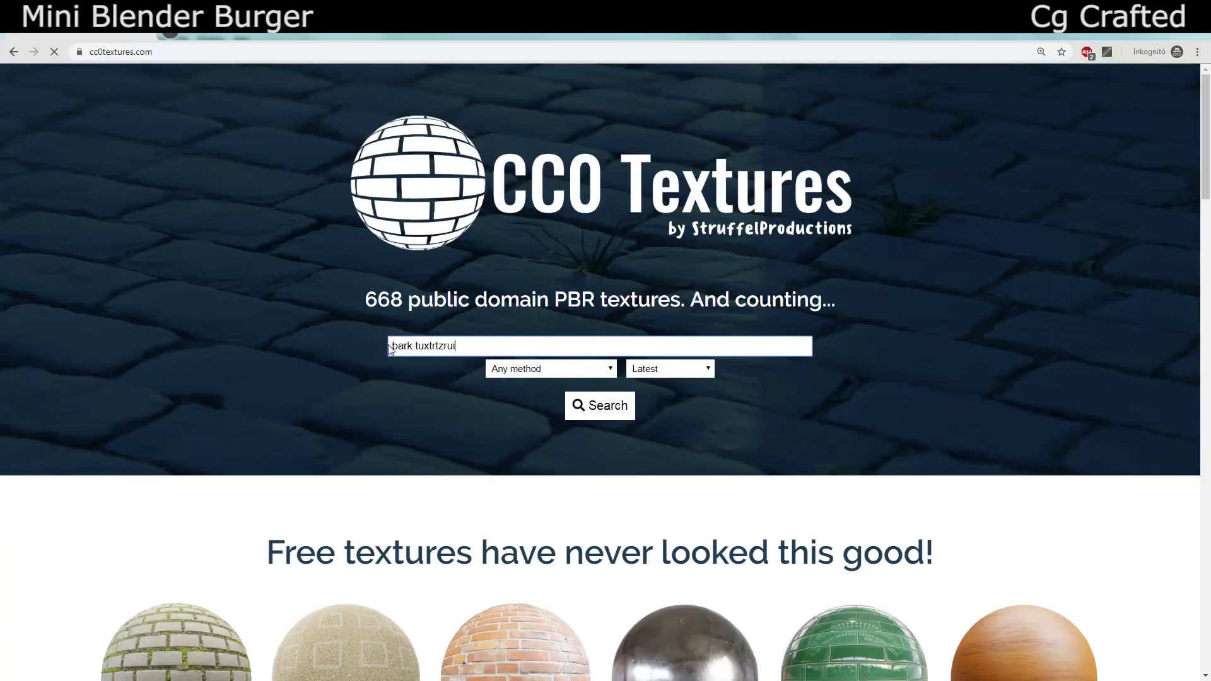
key("Return")
double_click(318, 126)
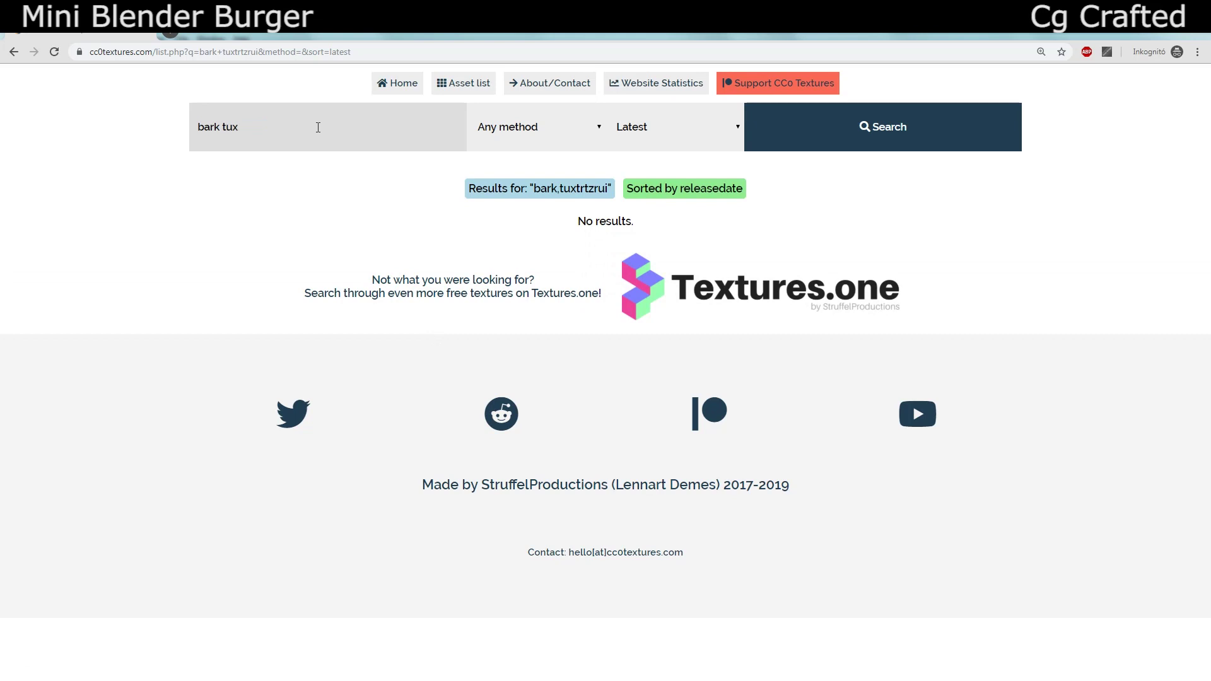
double_click(318, 127)
type("tux")
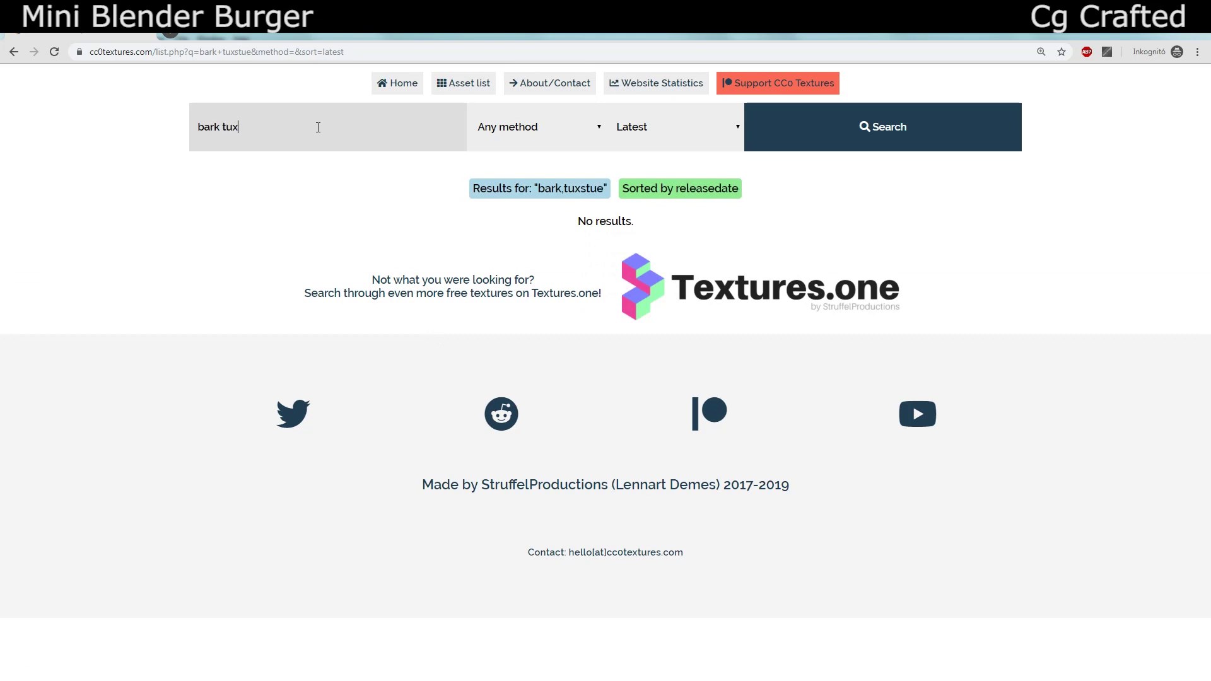
type("tur")
key("Return")
double_click(318, 127)
type("texte")
key("Return")
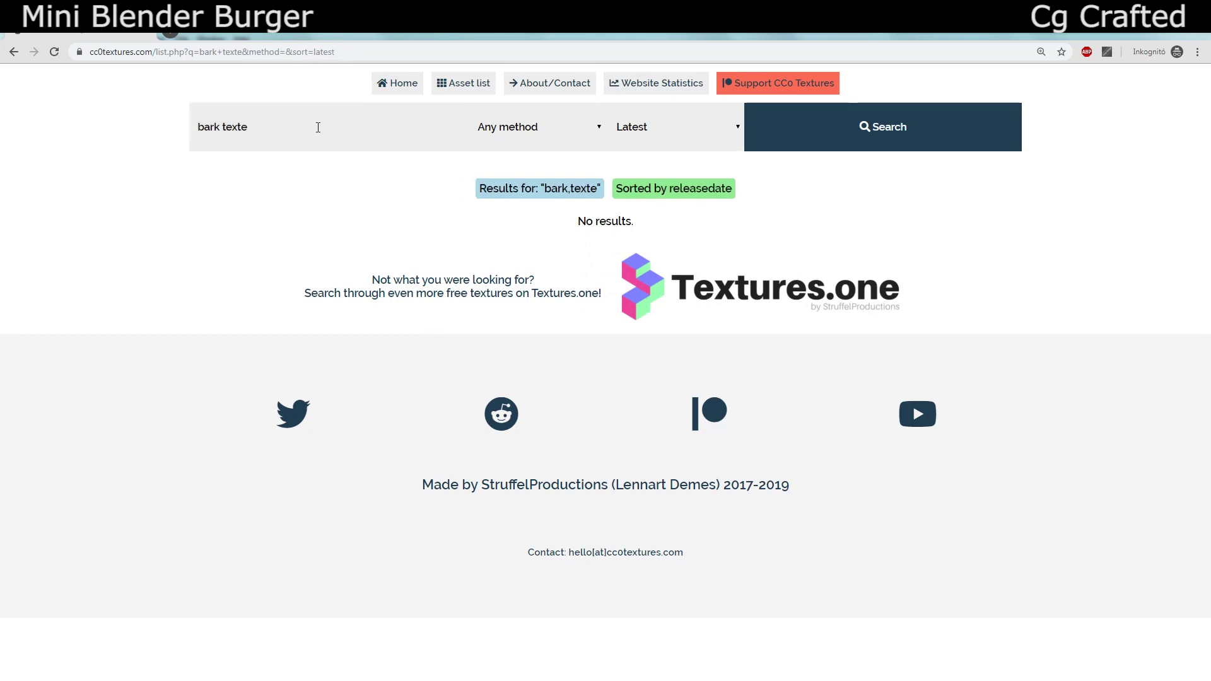
type("ture")
key("Return")
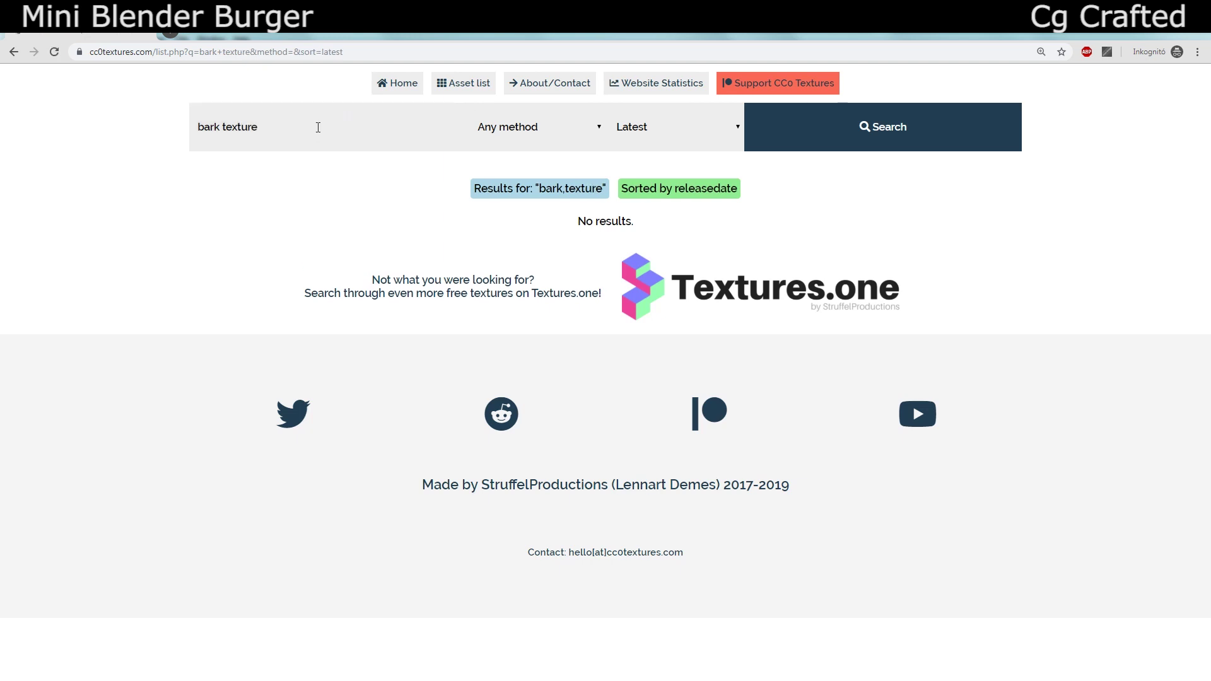
Step: Search for "bark" alone and open the first bark texture in the results
double_click(318, 127)
type("t")
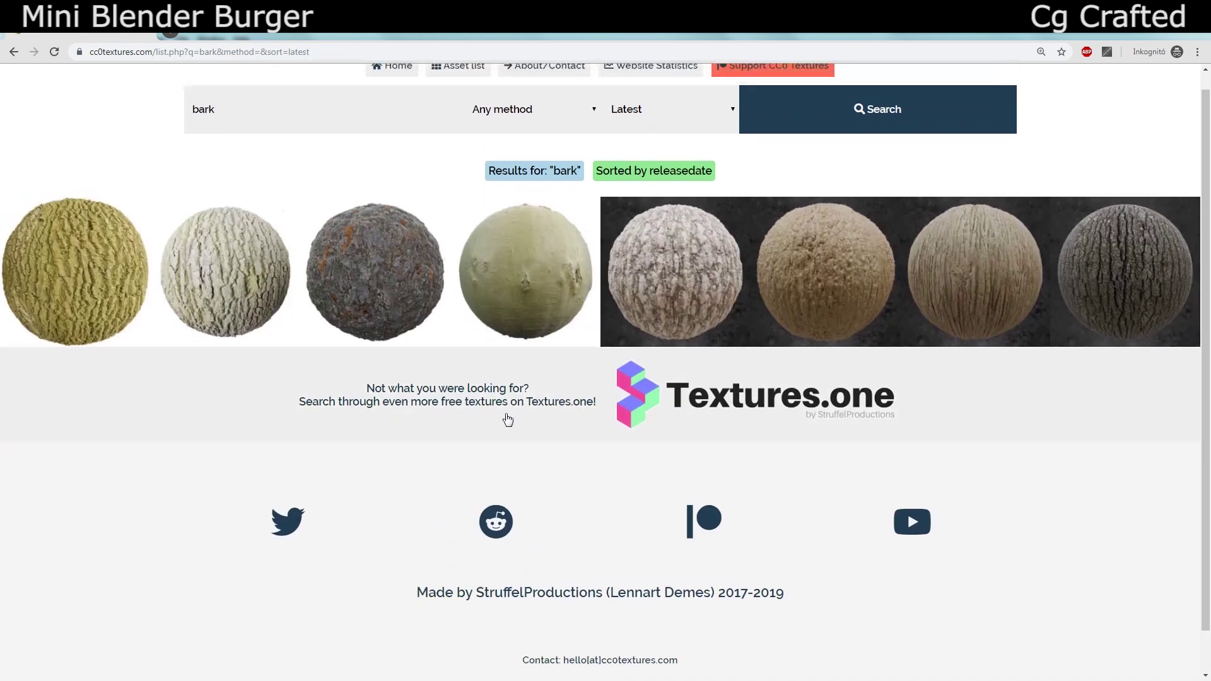
left_click(75, 268)
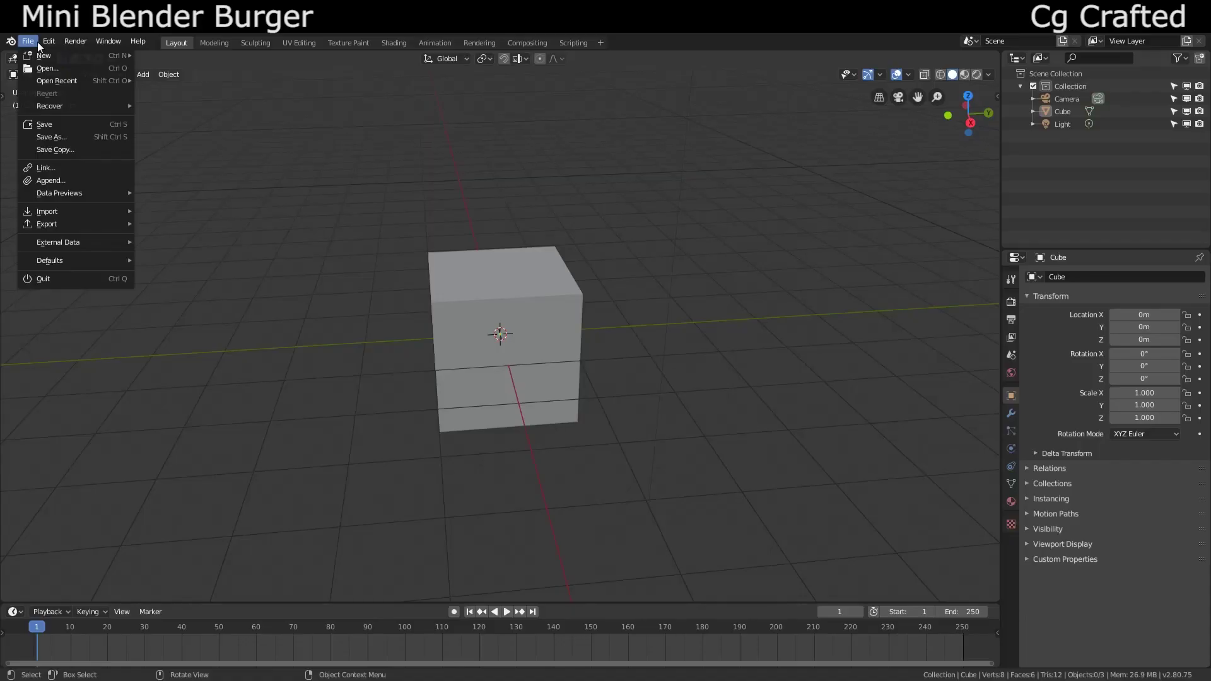
Step: In Blender's preferences, search the add-ons for "node" and expand the Node Wrangler details
mouse_move(52, 40)
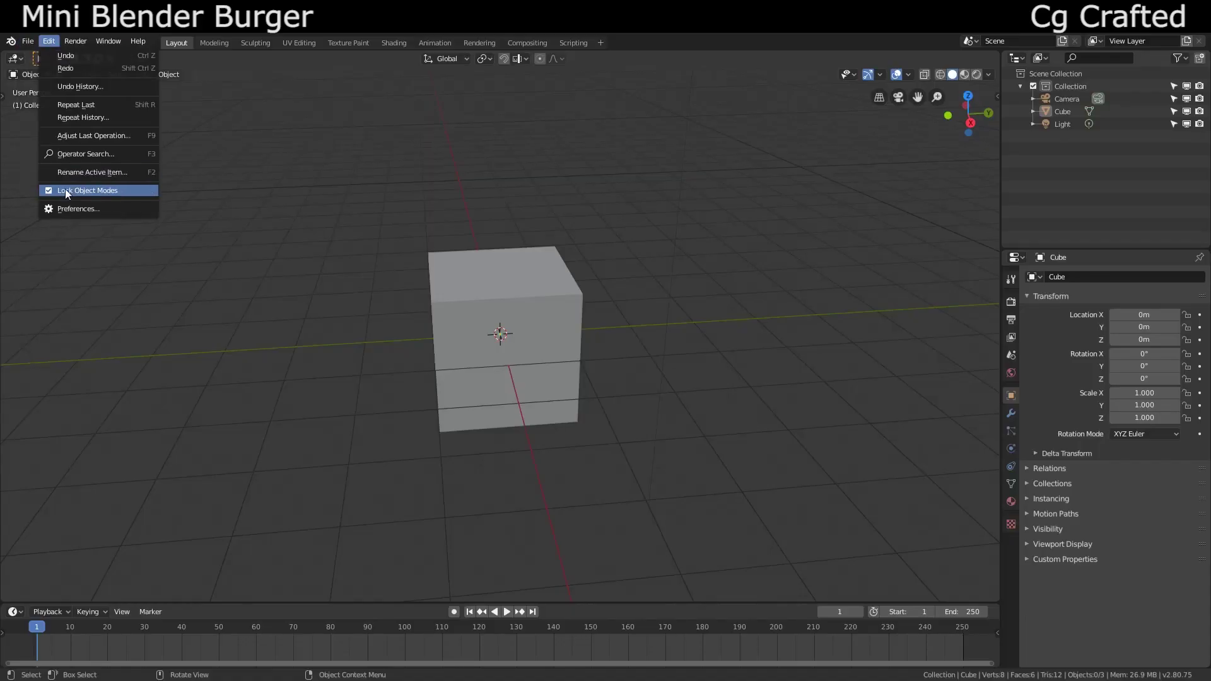
left_click(67, 209)
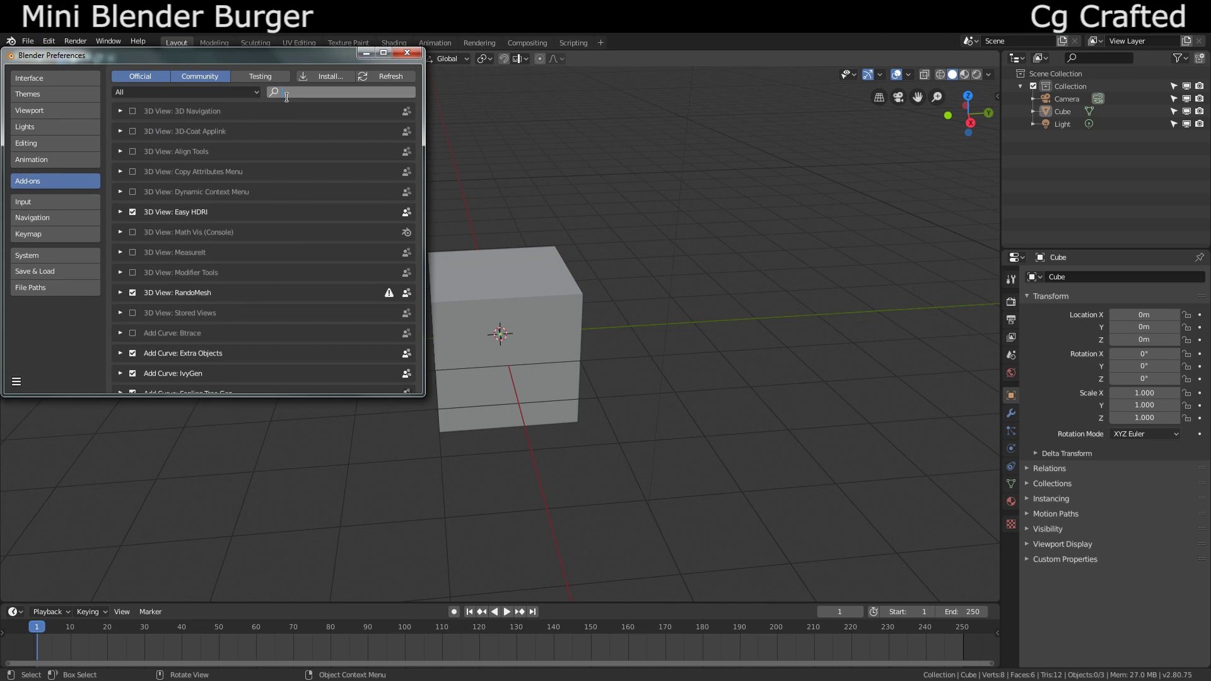
left_click(287, 95)
type("node")
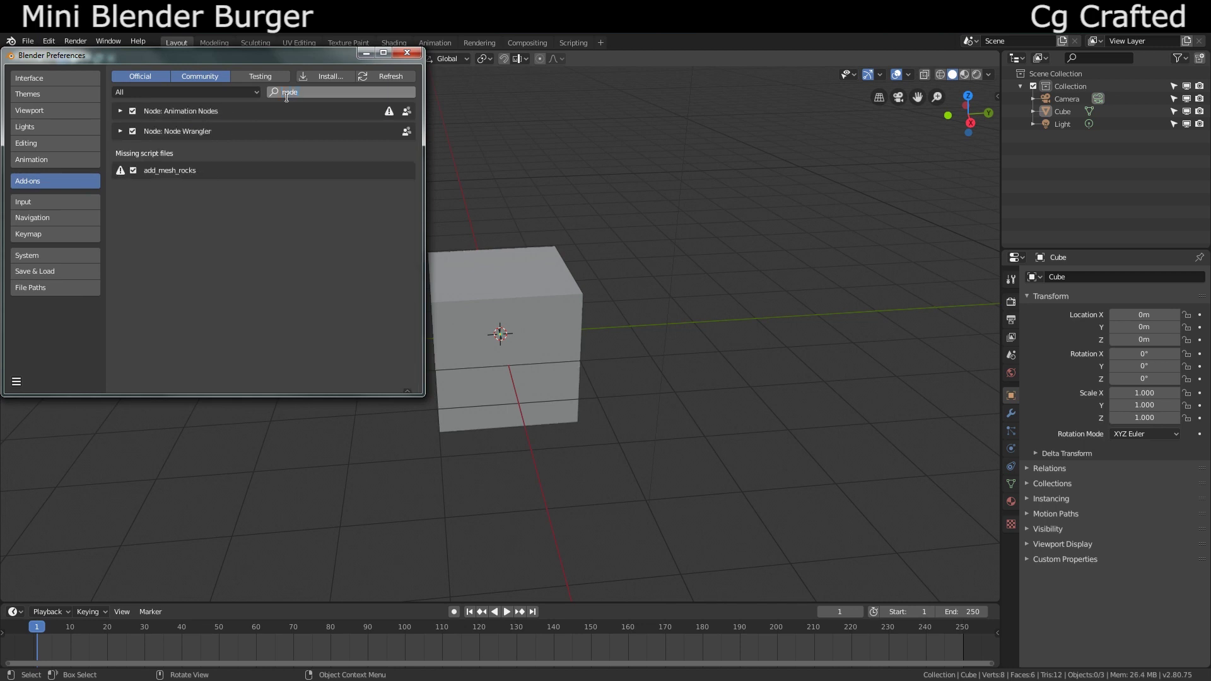
key("Return")
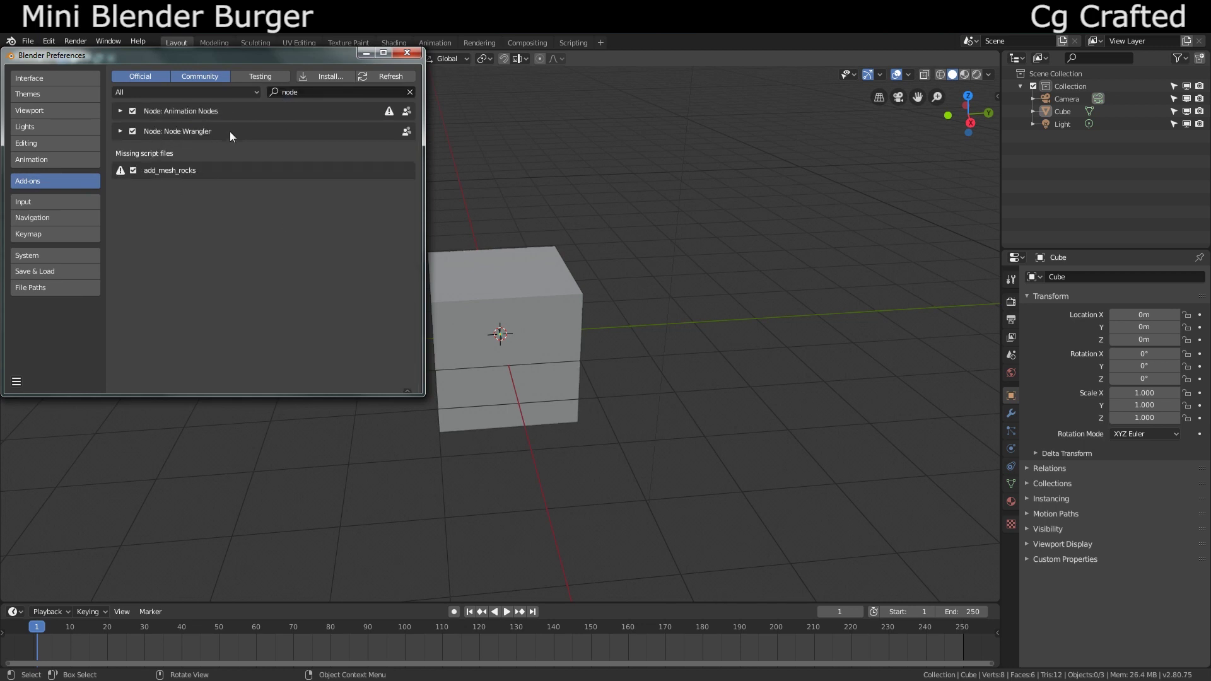
left_click(119, 132)
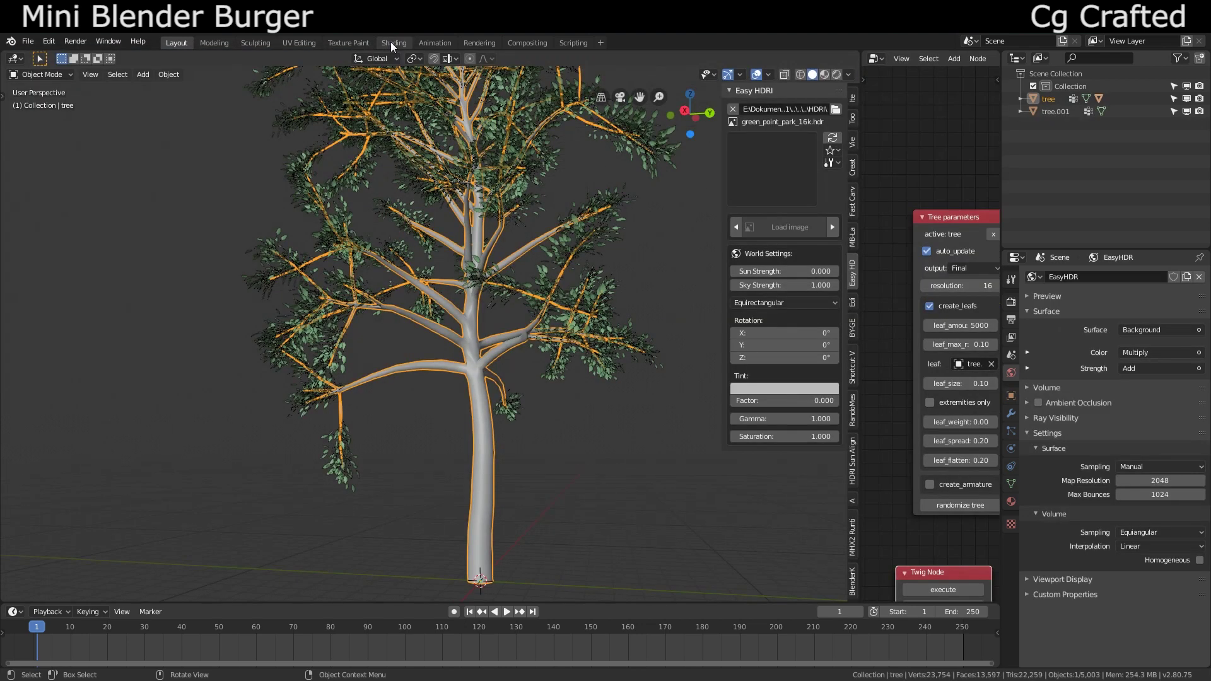
Step: In the Shading workspace, load the Bark_08_2K texture maps onto the tree's Principled BSDF using Node Wrangler's texture setup
left_click(391, 41)
left_click(615, 411)
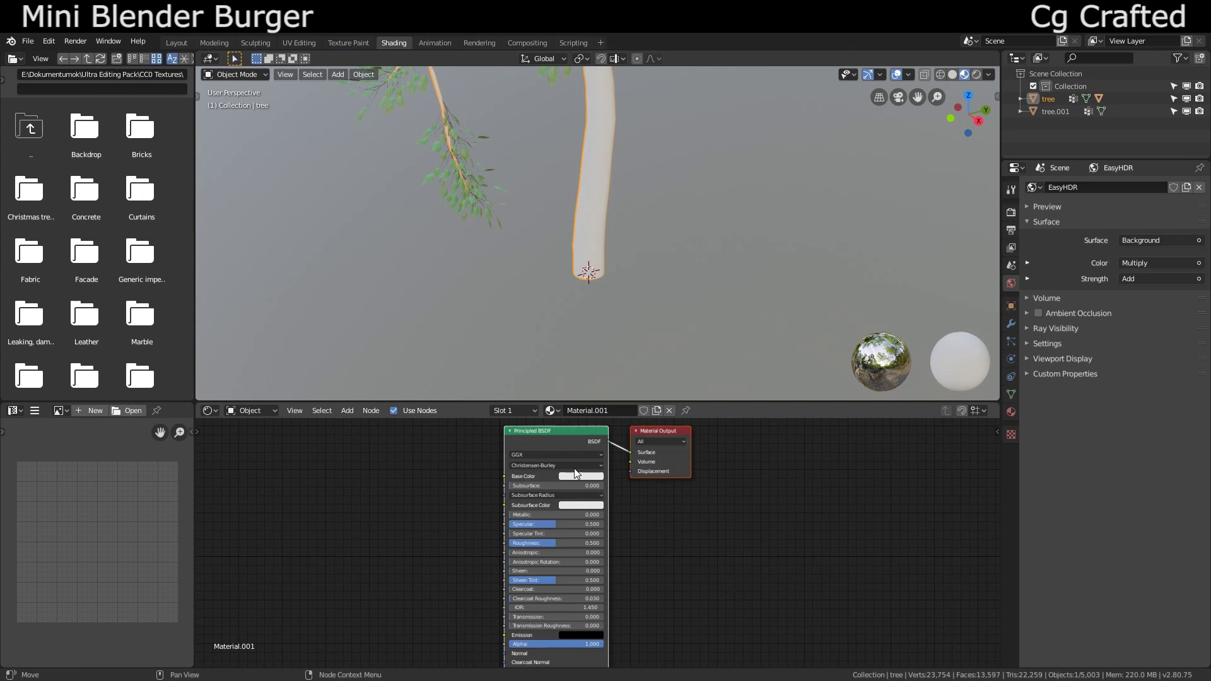
key("ctrl+shift+t")
left_click_drag(779, 293, 271, 126)
left_click(1130, 75)
mouse_move(571, 252)
middle_mouse_down("shift")
mouse_move(538, 398)
mouse_move(505, 224)
mouse_move(491, 297)
mouse_move(564, 261)
middle_mouse_up("shift")
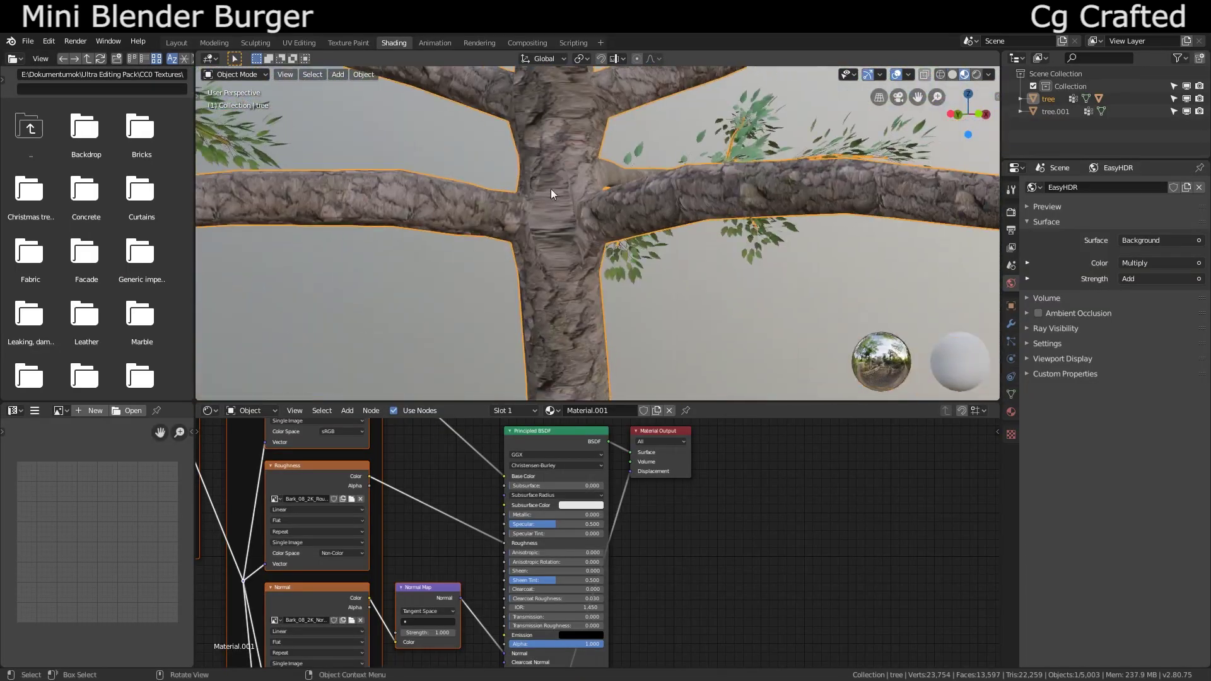
Step: Put the tree in Edit Mode and display its UV layout in a UV Editor replacing the image editor
key("Tab")
left_click(13, 410)
left_click(70, 487)
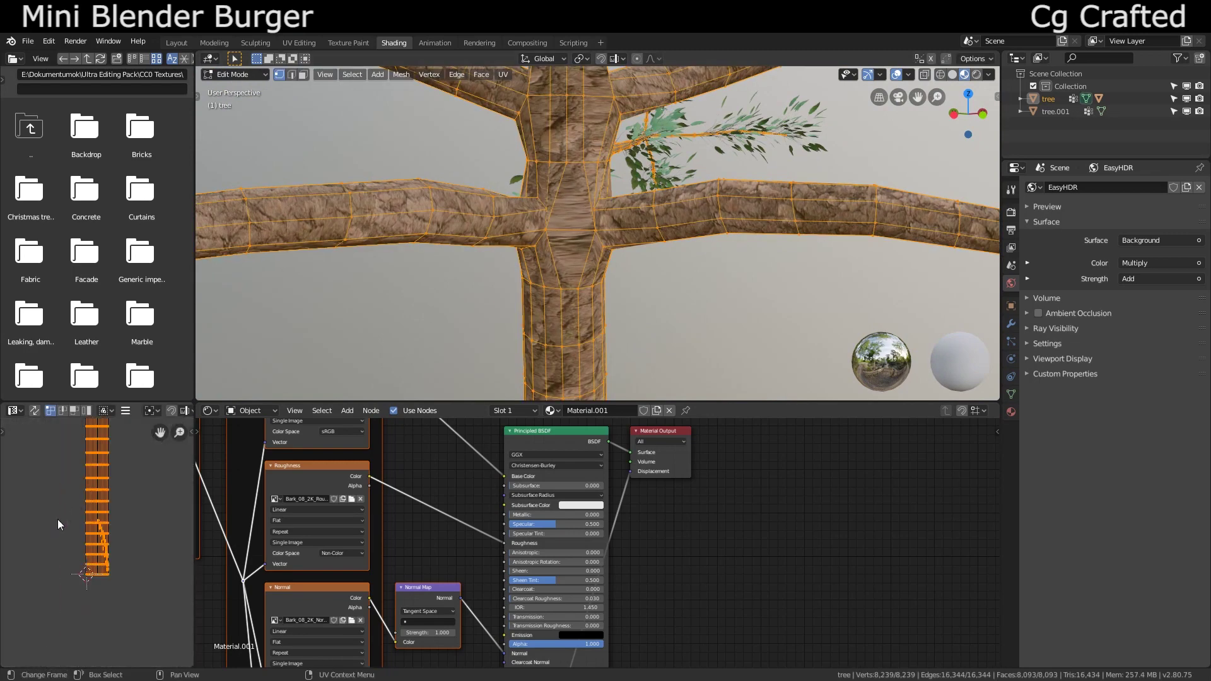
scroll(101, 489, "up", 2)
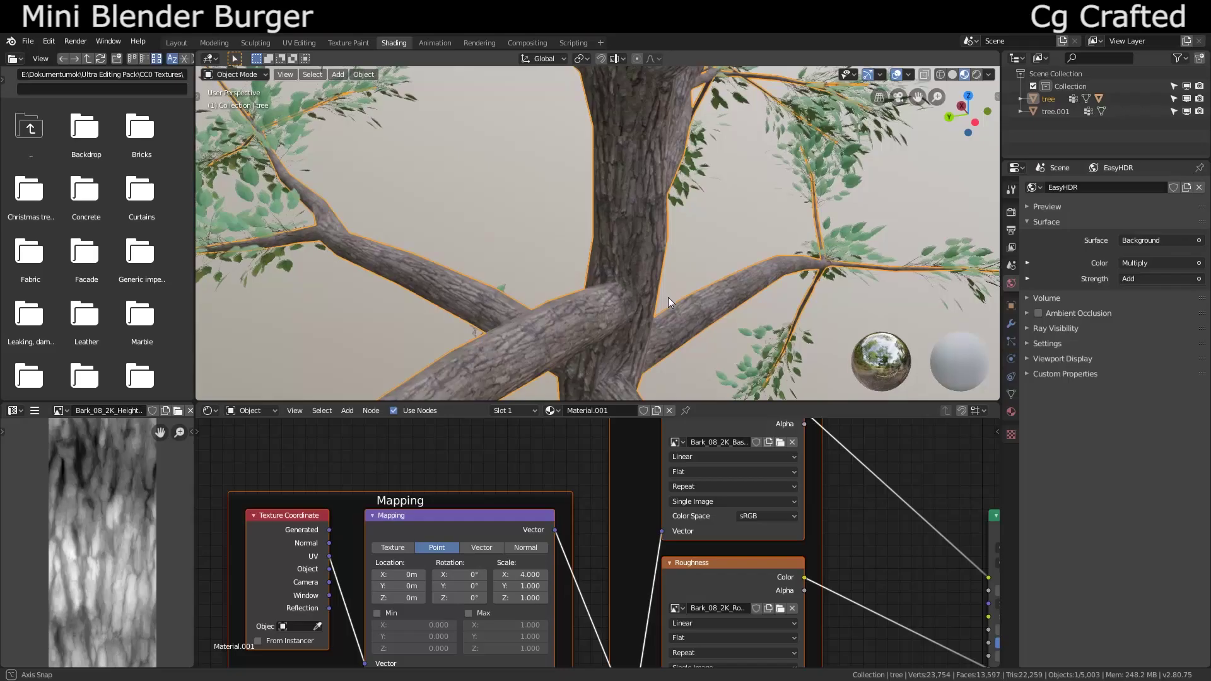
Step: Set the feature set of the Cycles render engine to Experimental
middle_click_drag(668, 298, 524, 270)
scroll(501, 241, "down", 6)
scroll(516, 282, "up", 10)
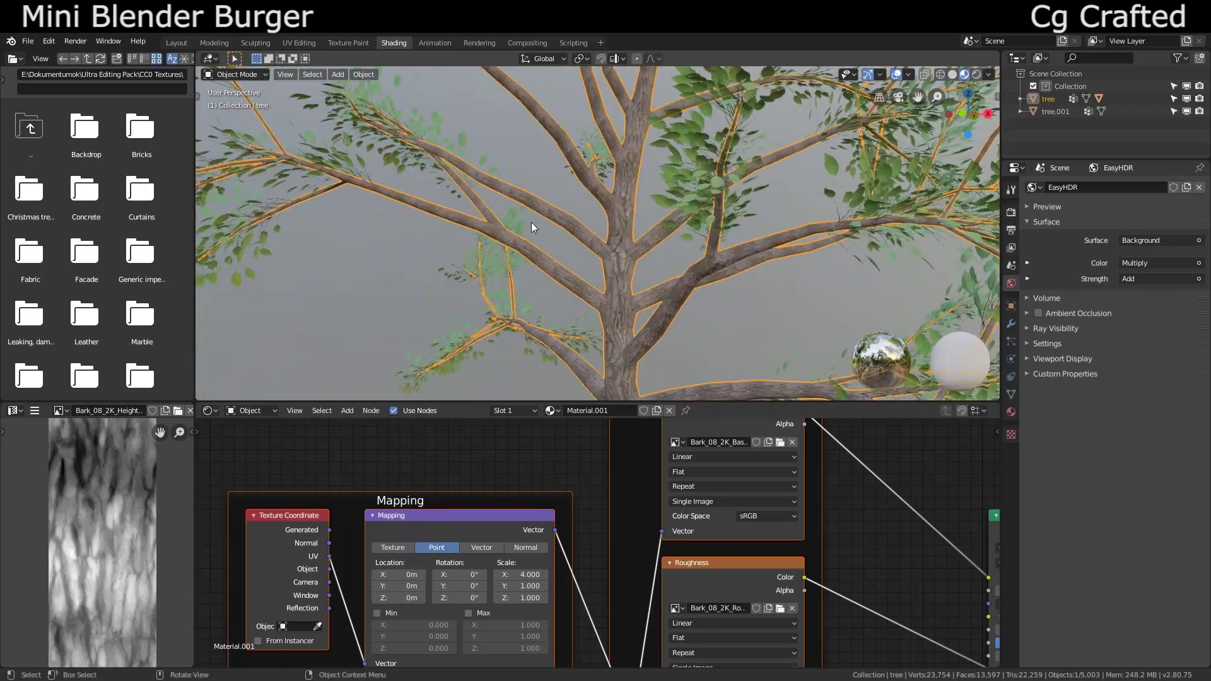
left_click(1011, 324)
left_click(1012, 213)
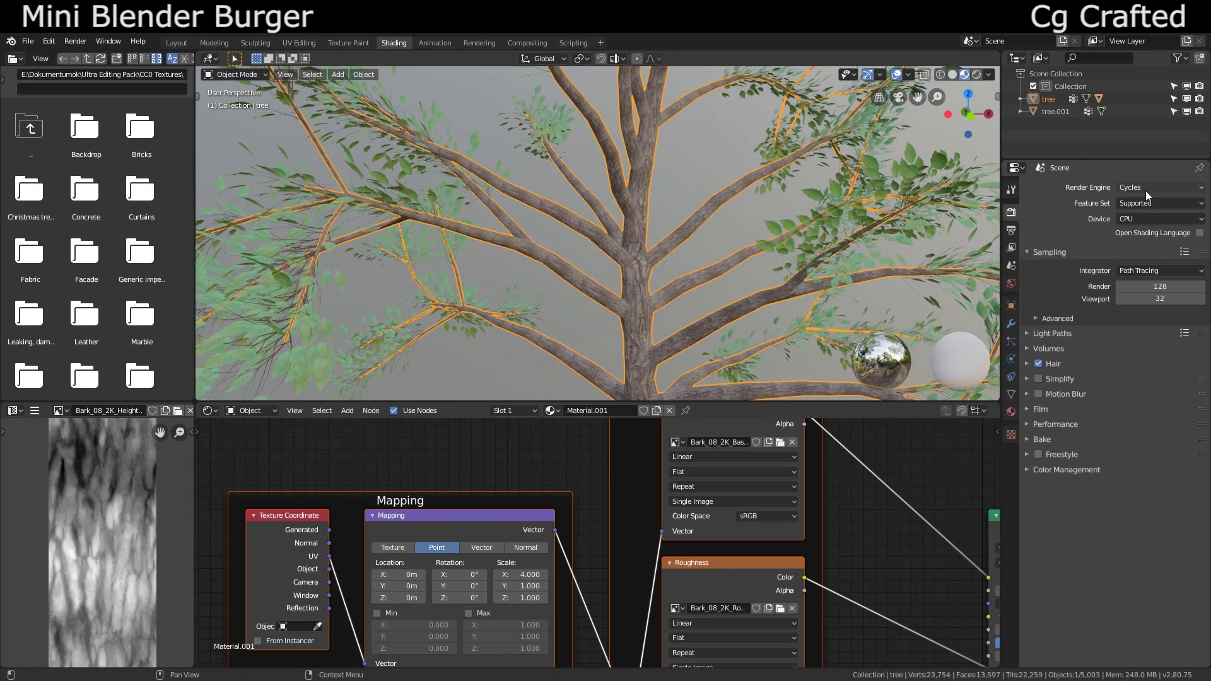
left_click(1174, 203)
left_click(1165, 214)
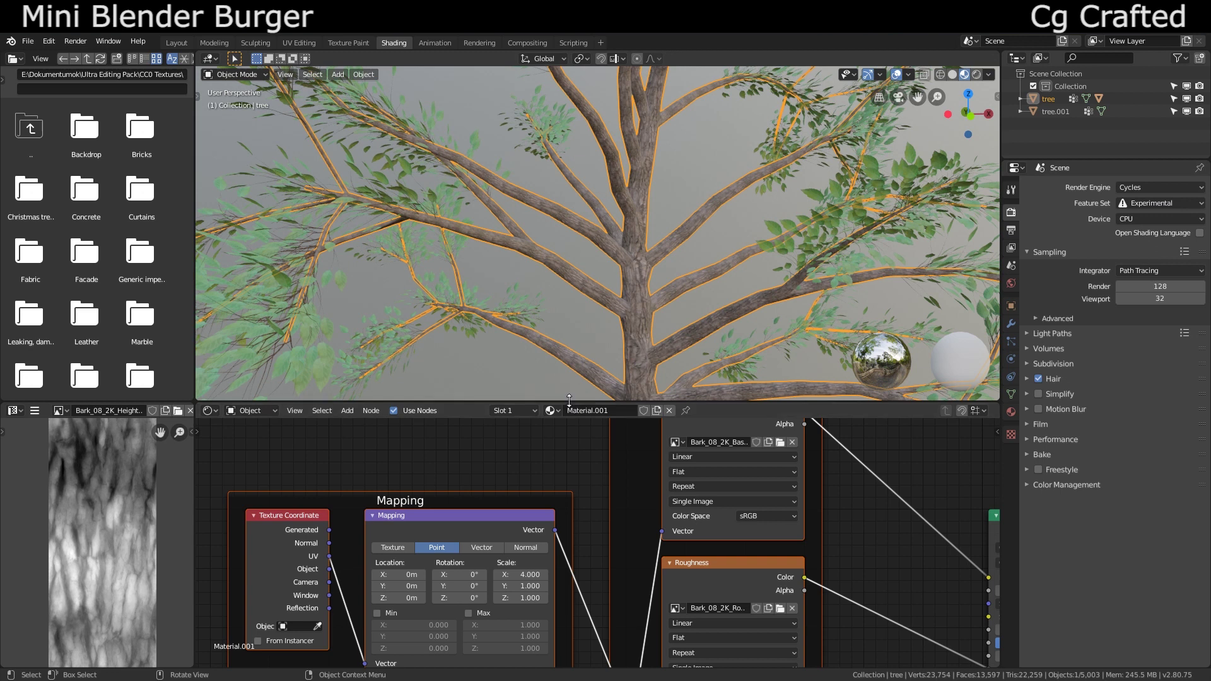
Step: Add a Subdivision Surface modifier with adaptive subdivision enabled to the tree
left_click(1011, 323)
left_click(1113, 187)
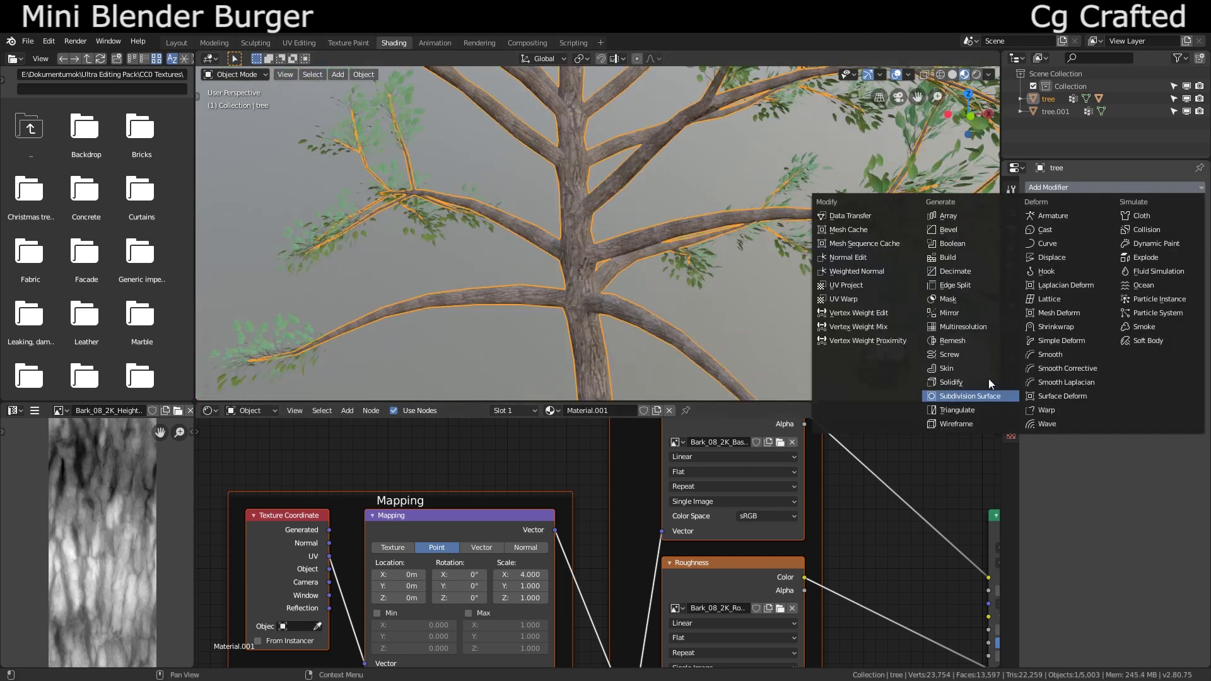
left_click(989, 379)
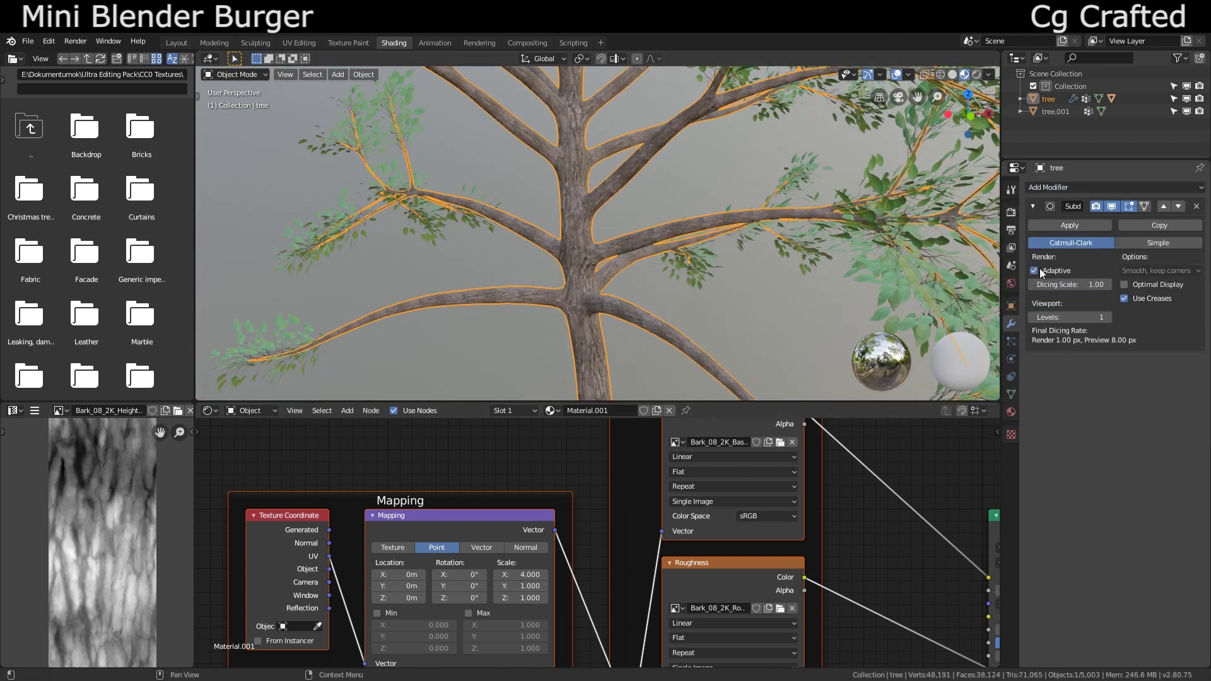
Step: In the render subdivision settings, set the dicing rate to 4 px for render and 12 px for preview, and the offscreen scale to 8
left_click(1011, 213)
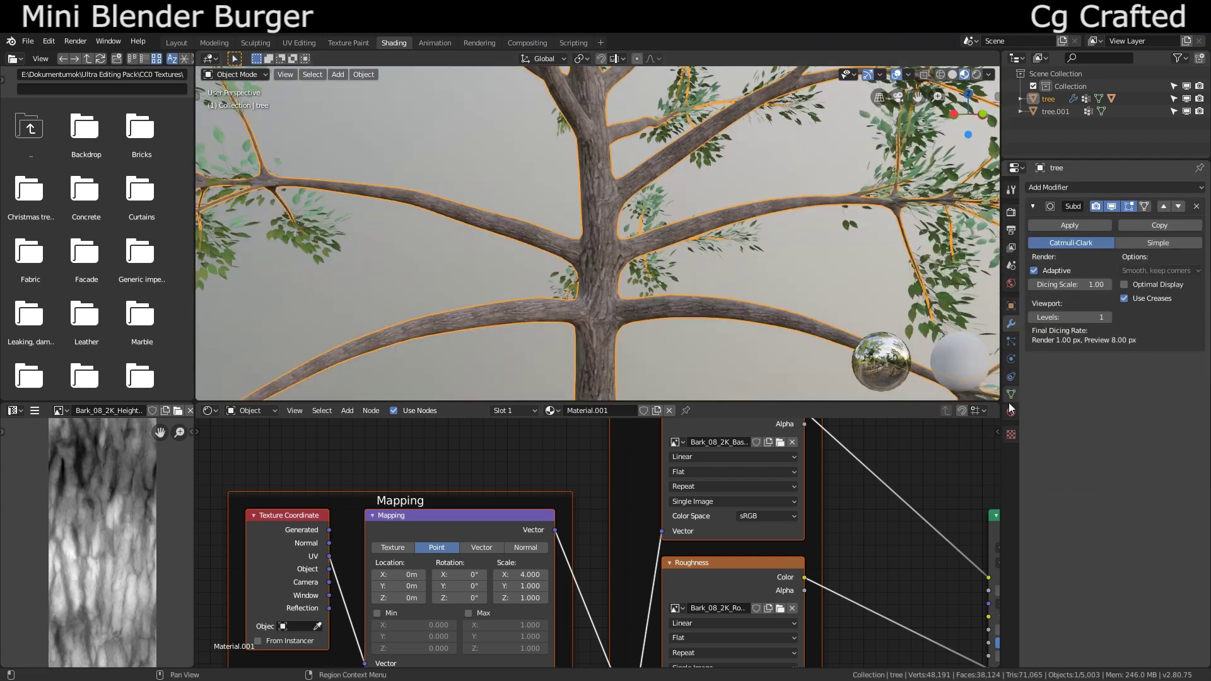
left_click(1009, 404)
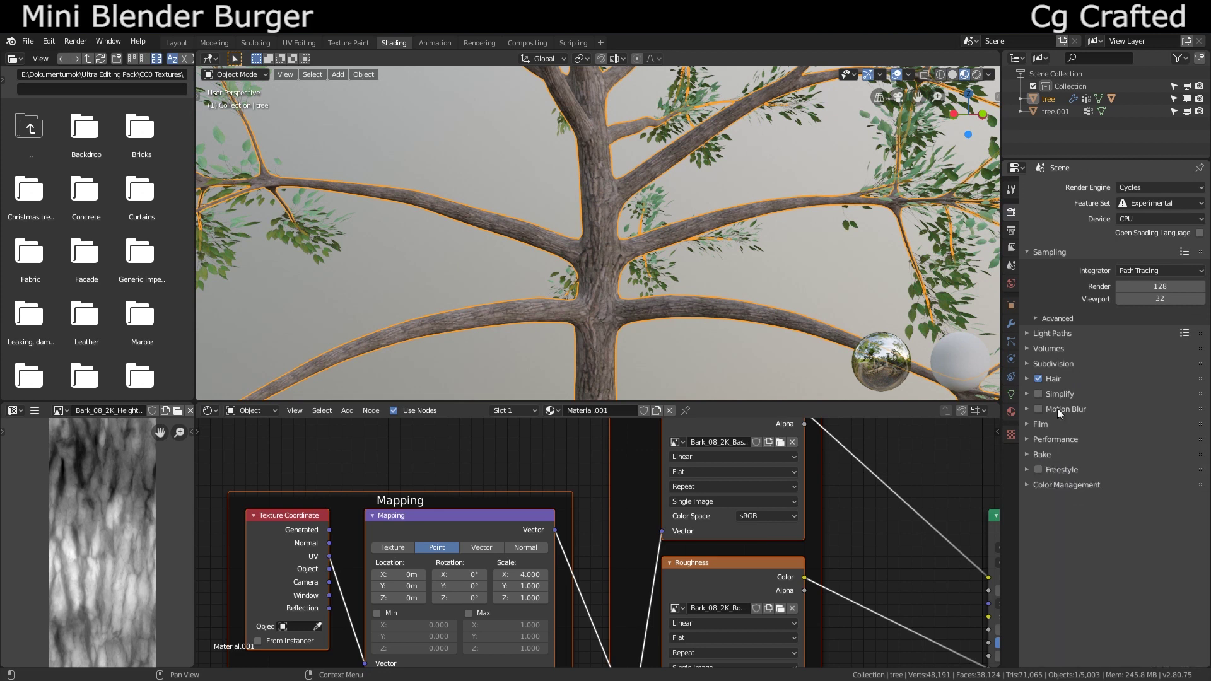
left_click(1054, 365)
left_click(1145, 396)
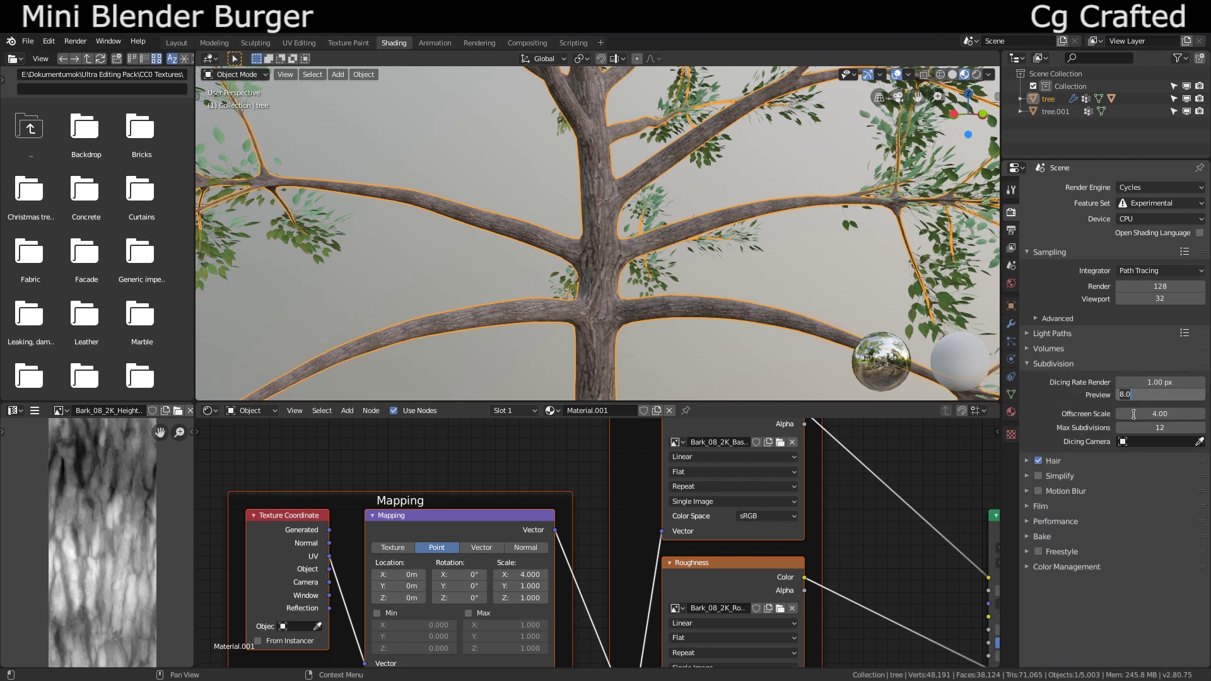
type("12")
key("Return")
left_click(1142, 382)
type("4")
key("Return")
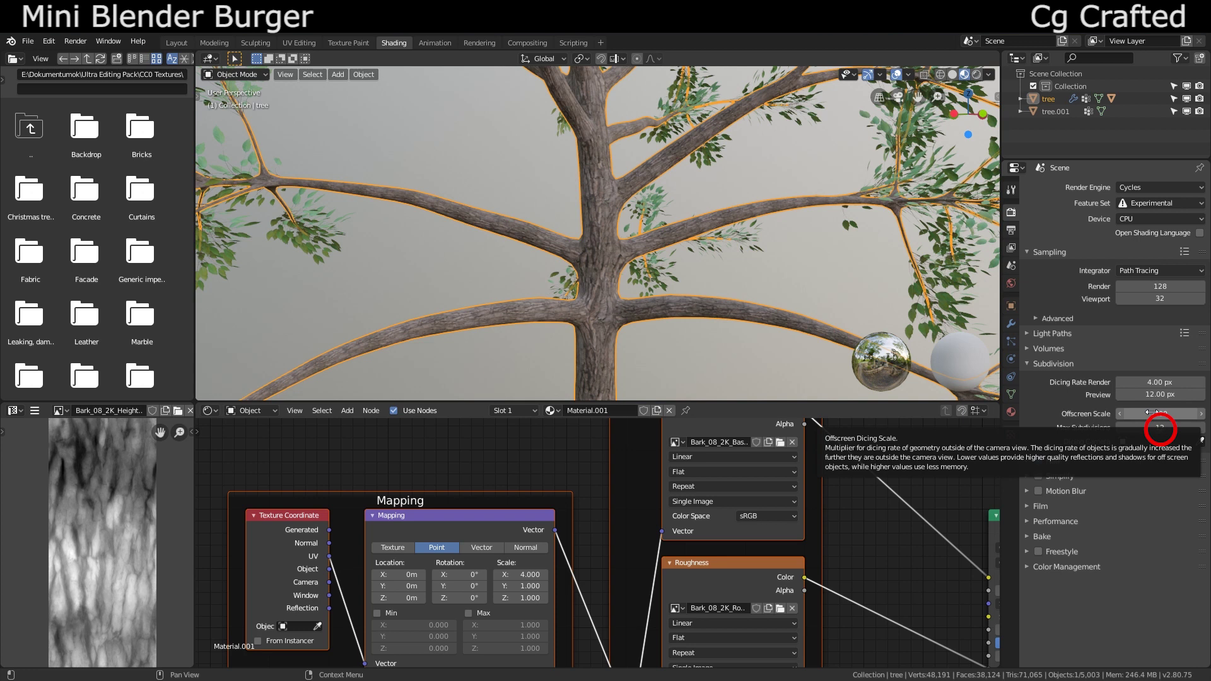
left_click(1150, 413)
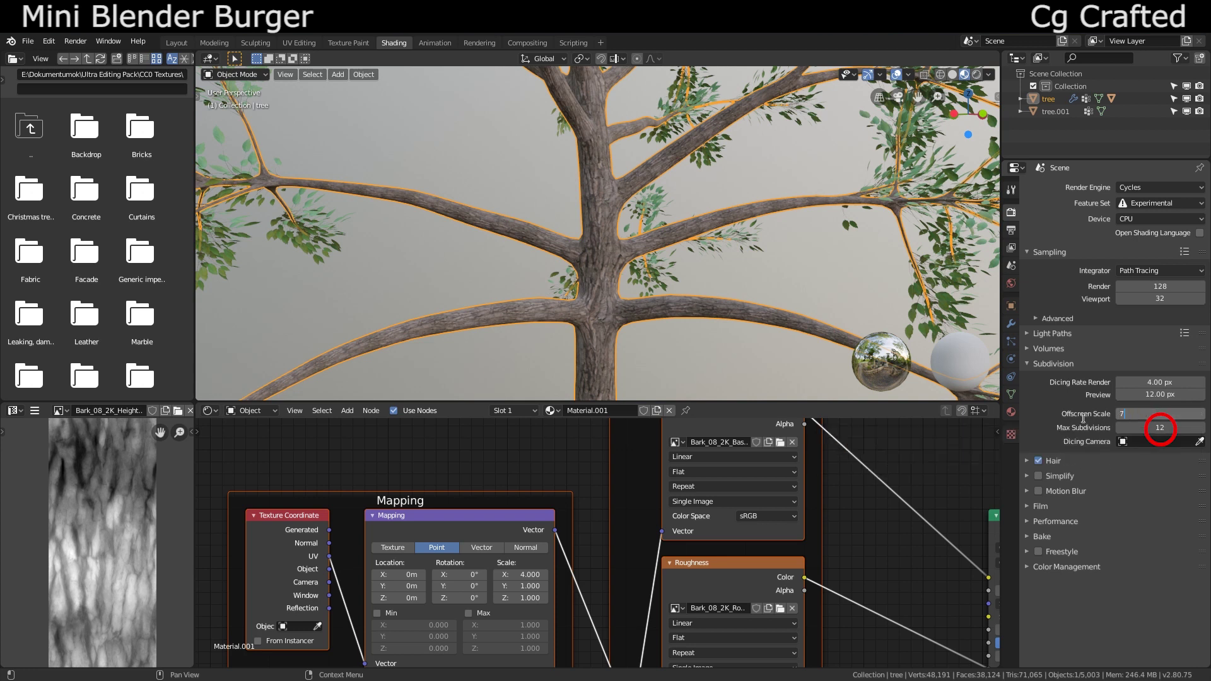
type("8")
key("Return")
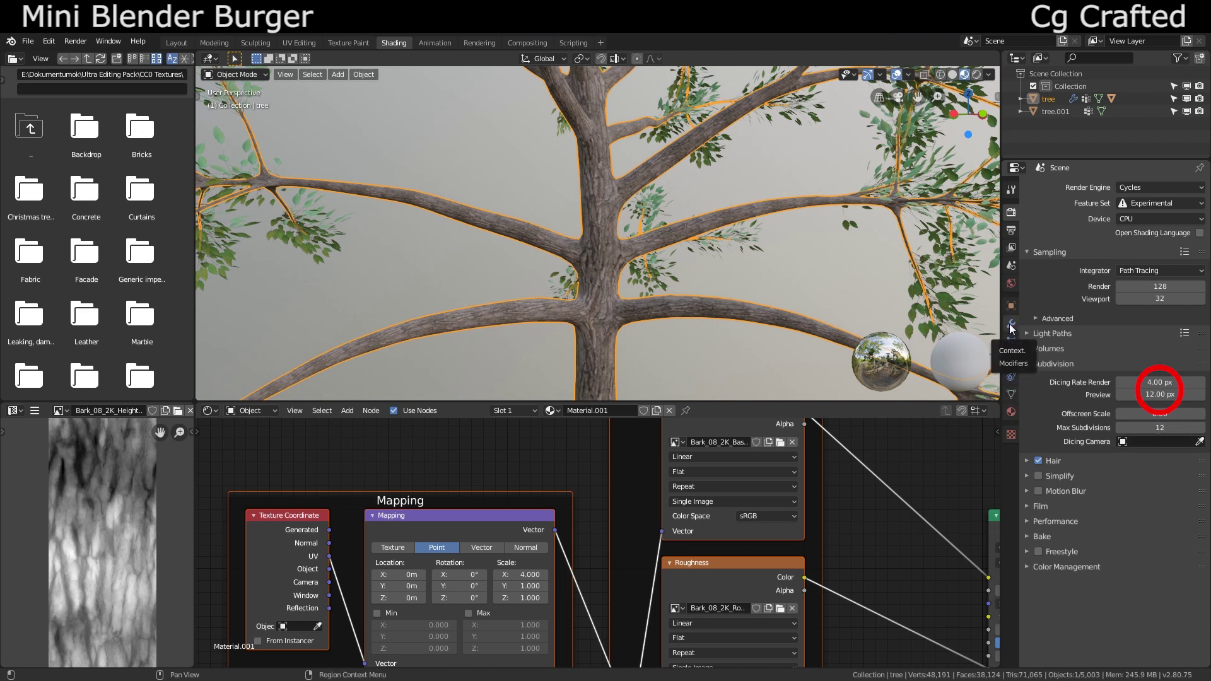
left_click(1011, 412)
scroll(1129, 549, "down", 4)
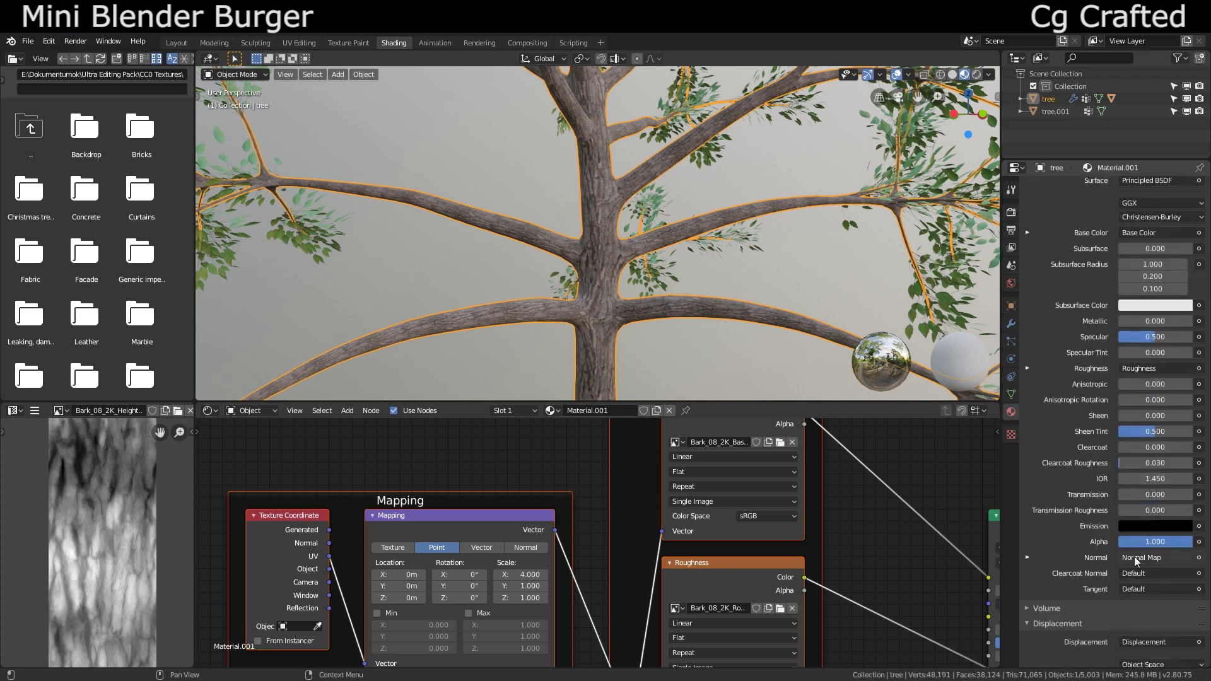
scroll(1133, 556, "down", 4)
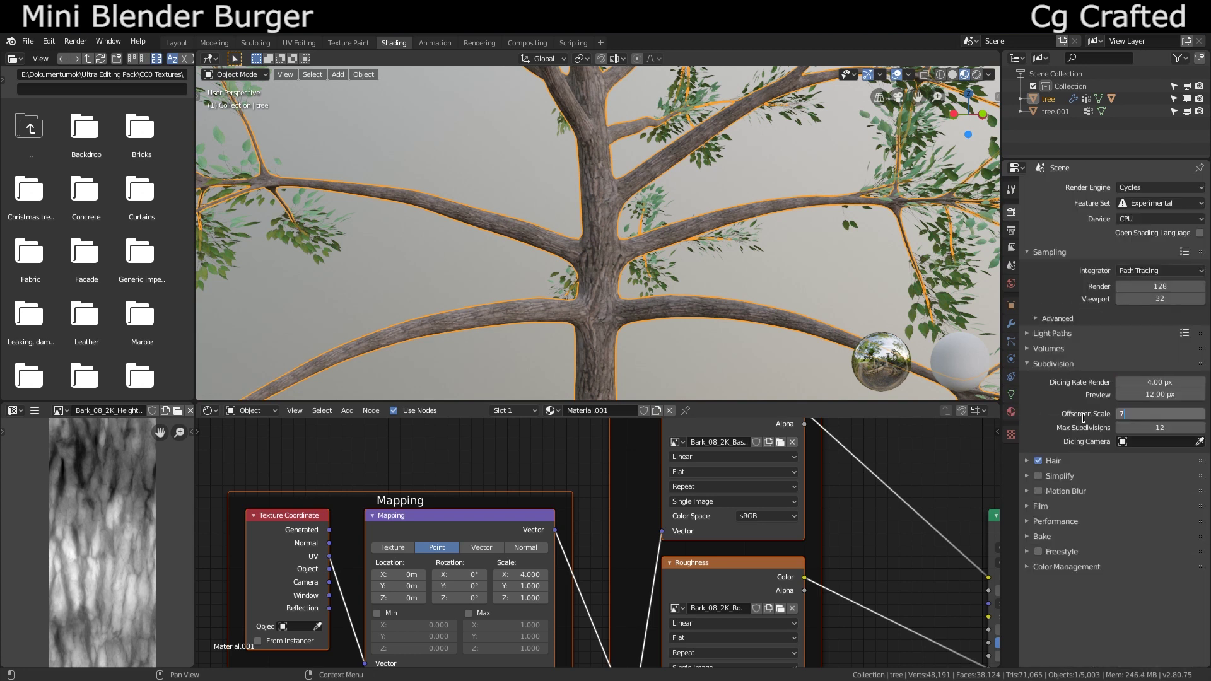
key("Return")
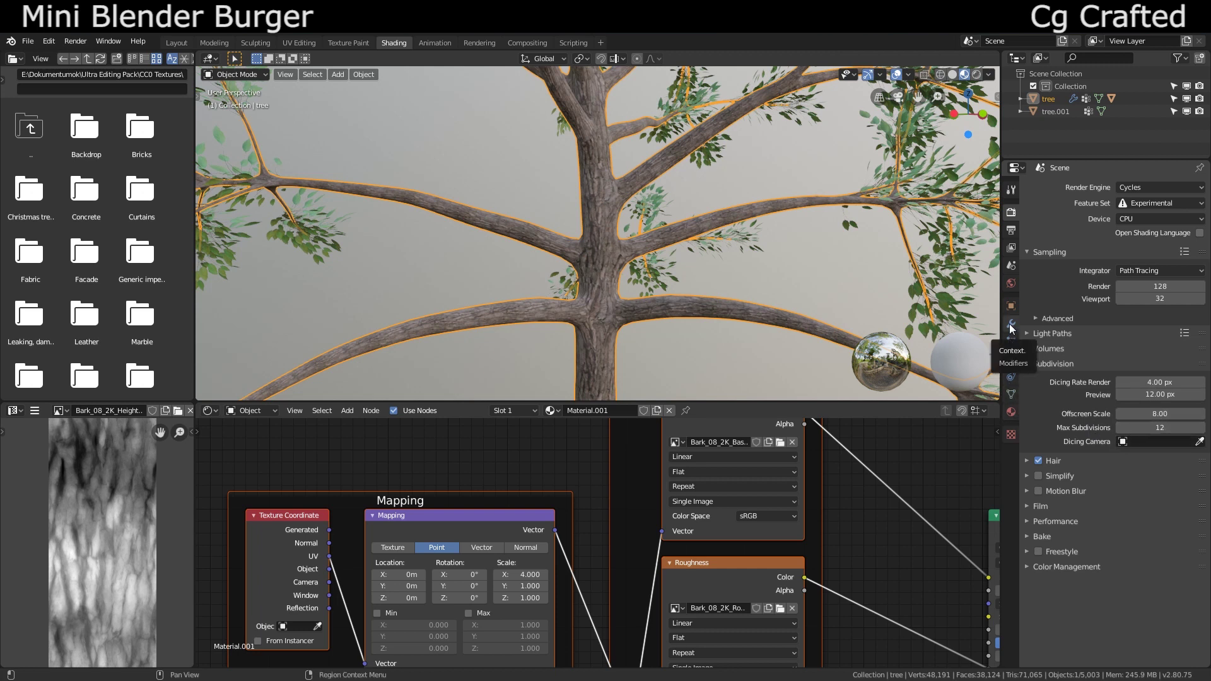
Step: In the bark material's surface settings, change the displacement method to Displacement Only
left_click(1011, 411)
scroll(1133, 557, "down", 10)
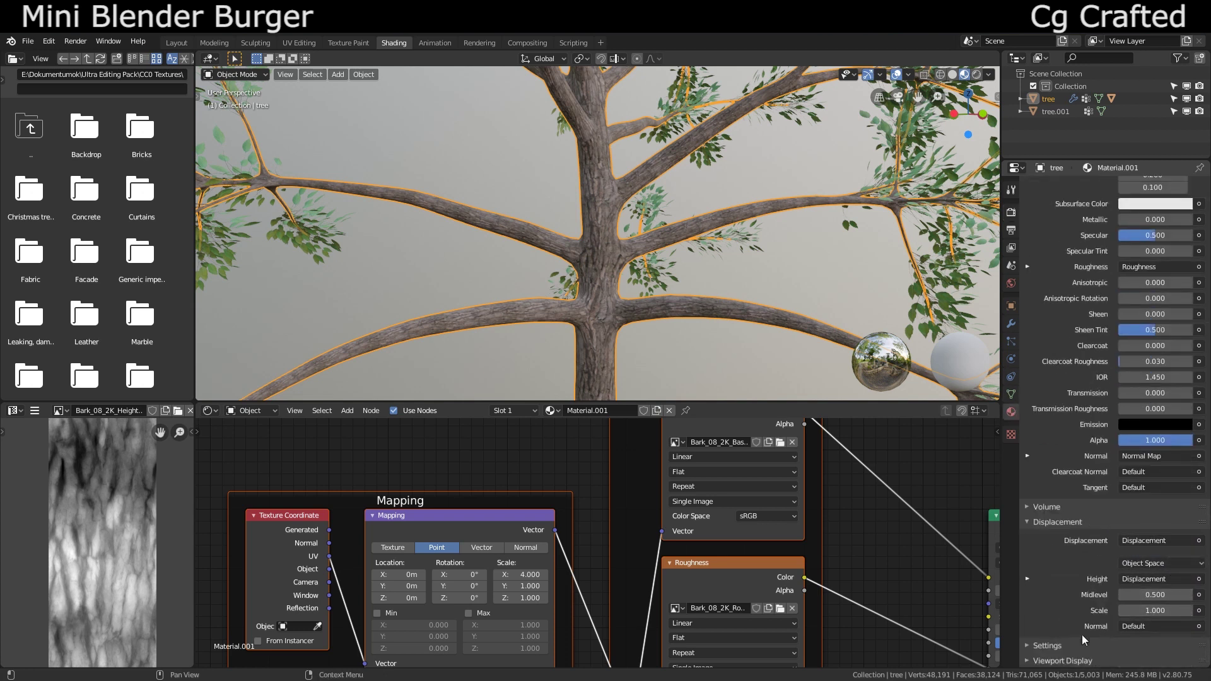
left_click(1047, 646)
scroll(1099, 600, "down", 6)
left_click(1177, 575)
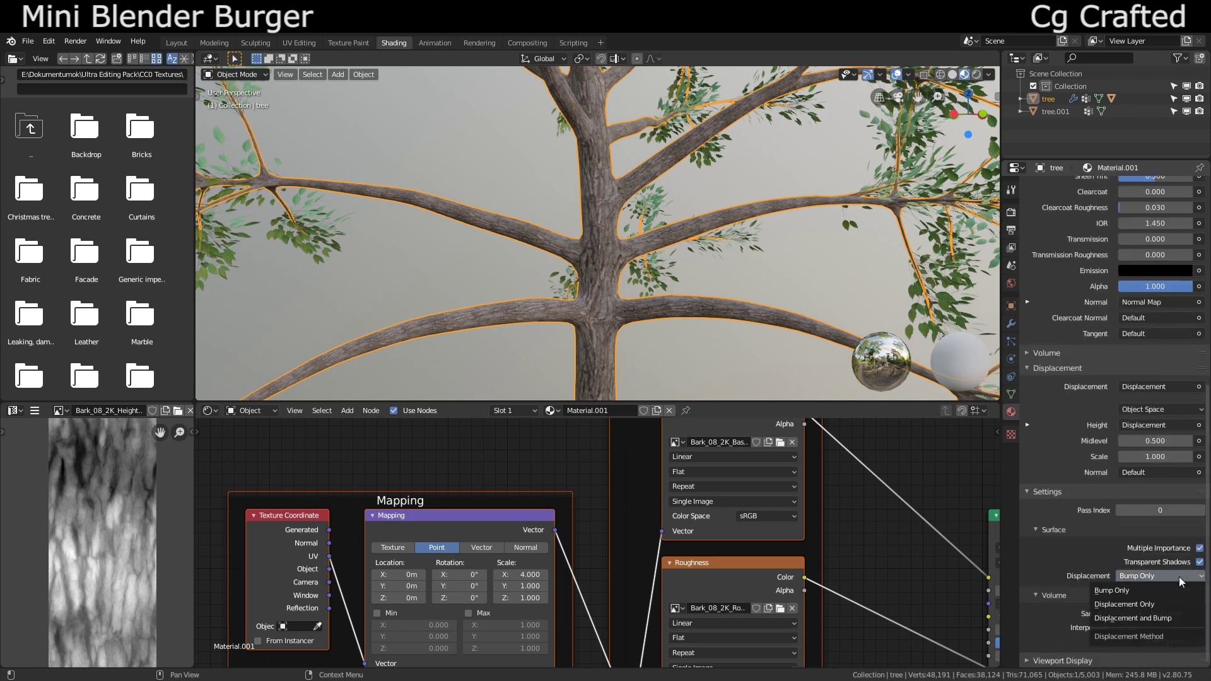
left_click(1174, 606)
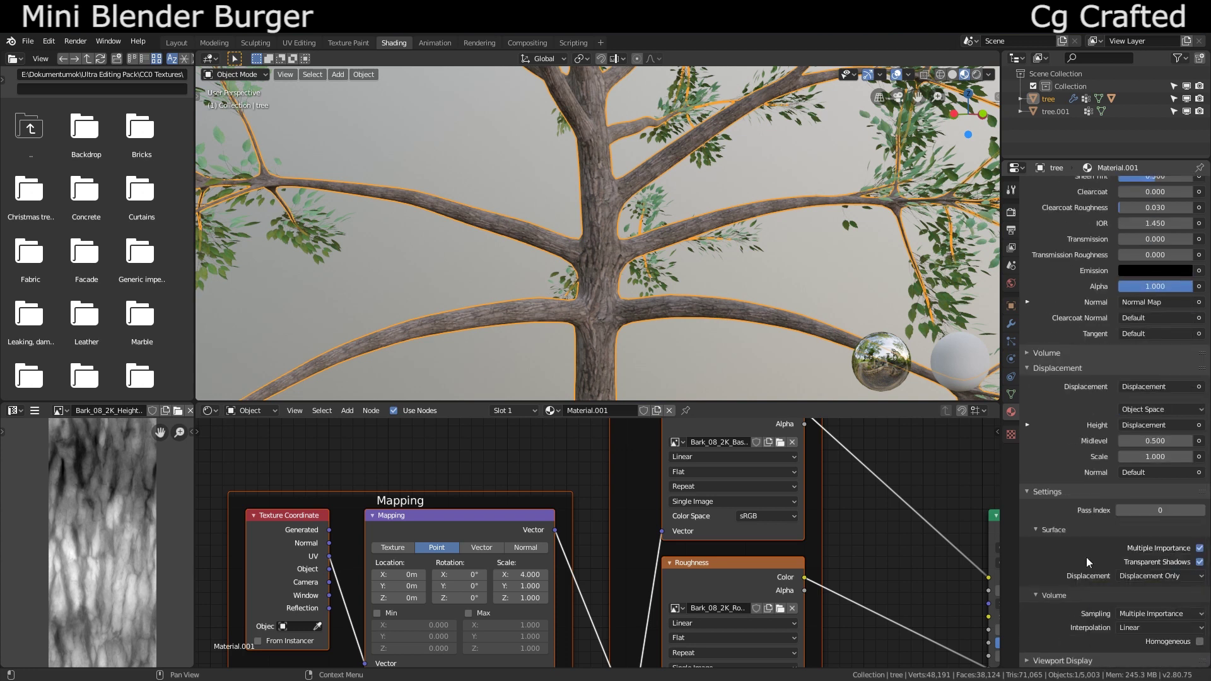
Step: Preview the tree in rendered shading and set the bark material's displacement scale to 0.1
left_click(978, 75)
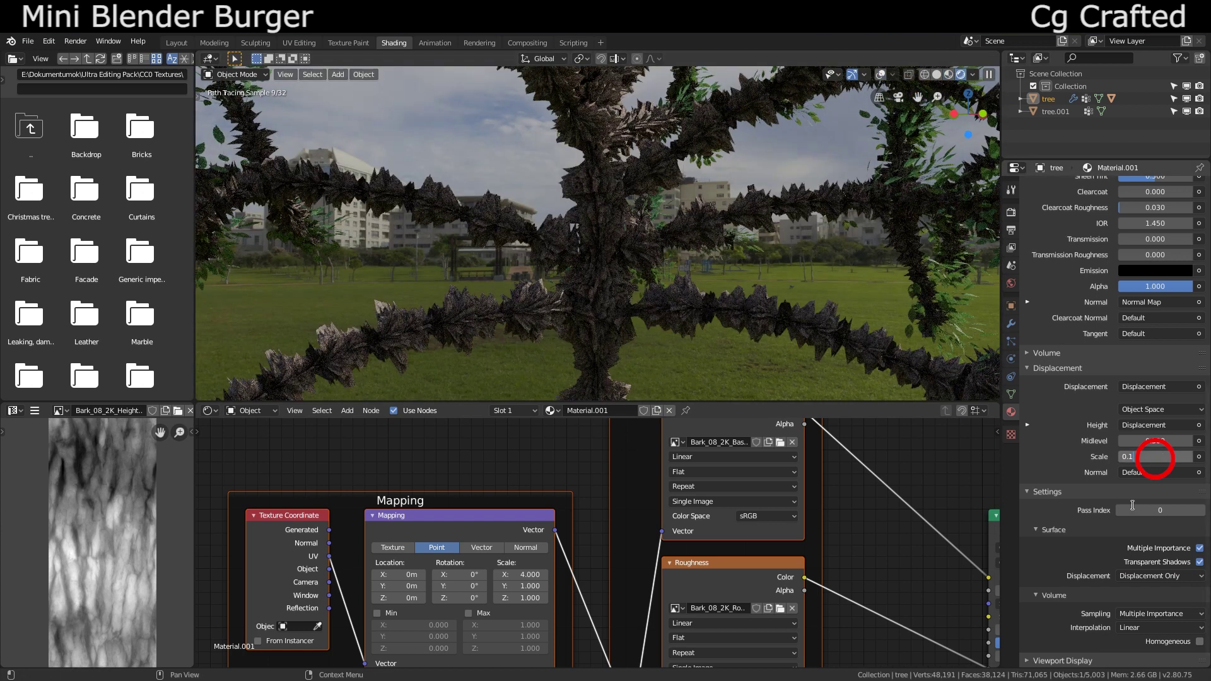
key("Return")
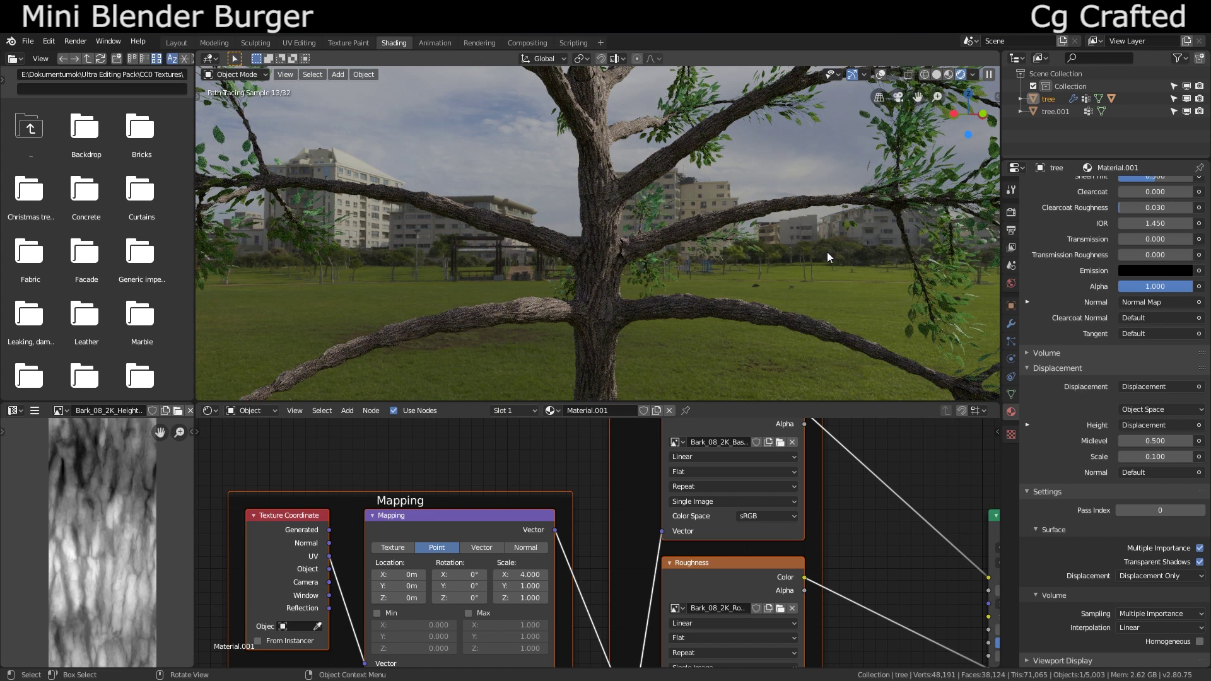
scroll(651, 308, "down", 3)
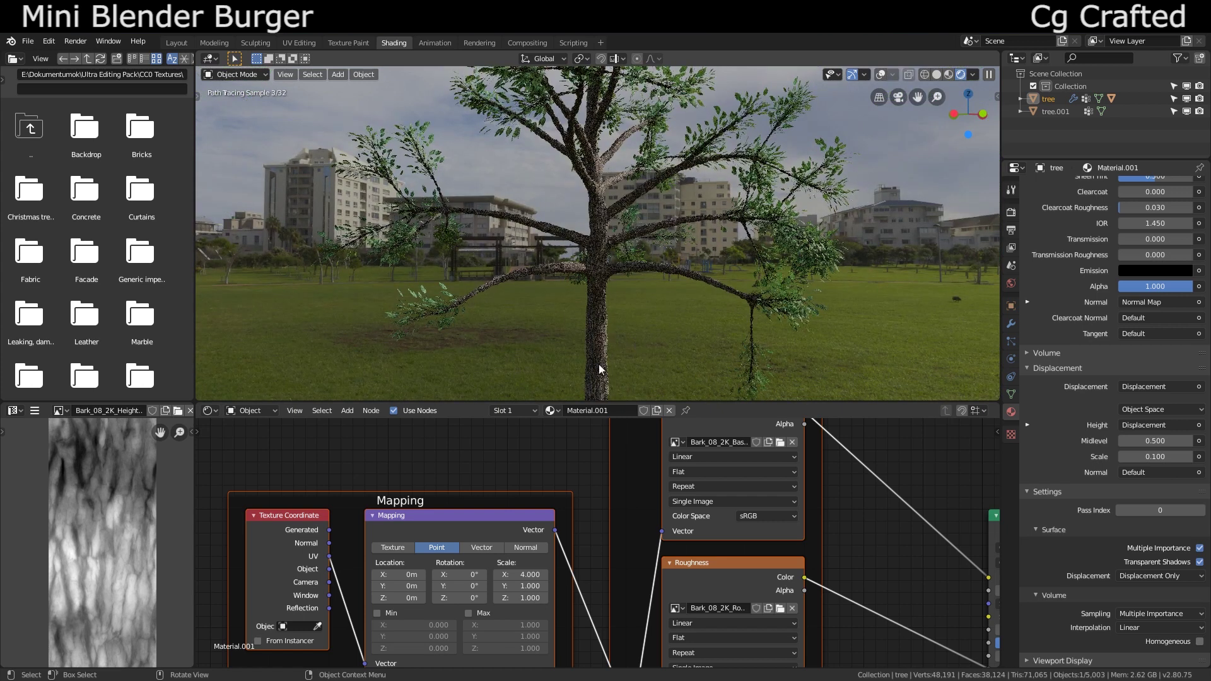
middle_click_drag(600, 365, 590, 236, "shift")
scroll(600, 165, "up", 4)
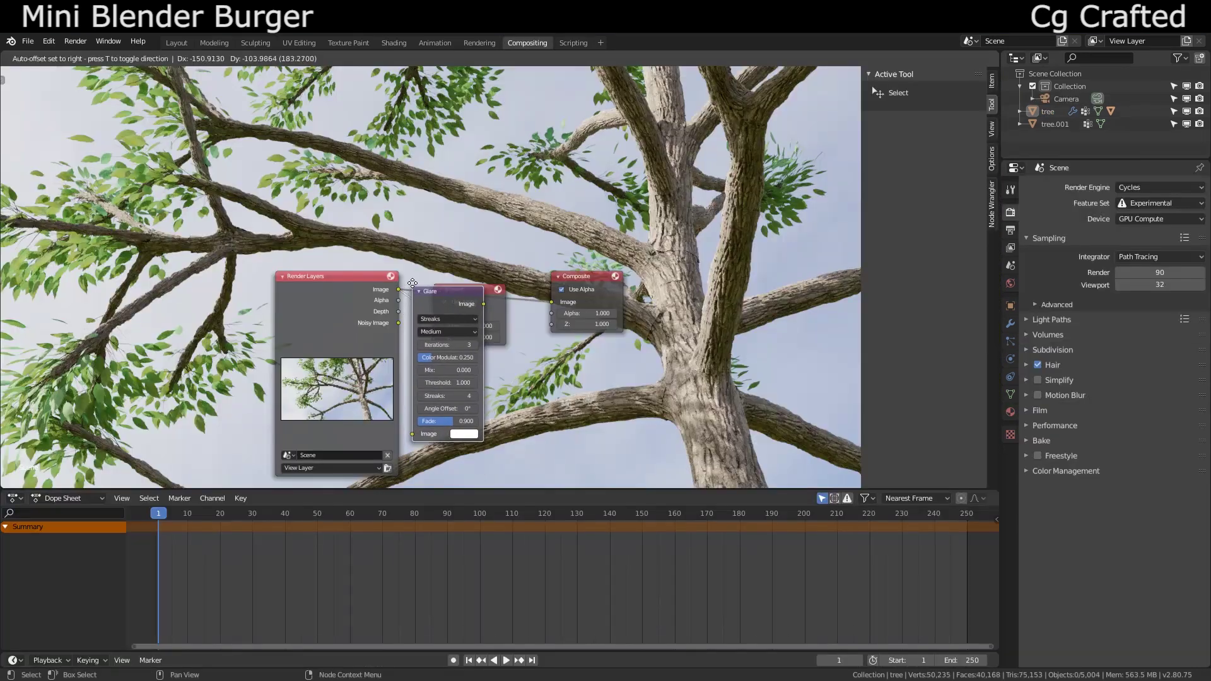
Step: In the compositor, move the Viewer node above the other nodes and feed it the Glare node's output
left_click_drag(451, 299, 499, 193)
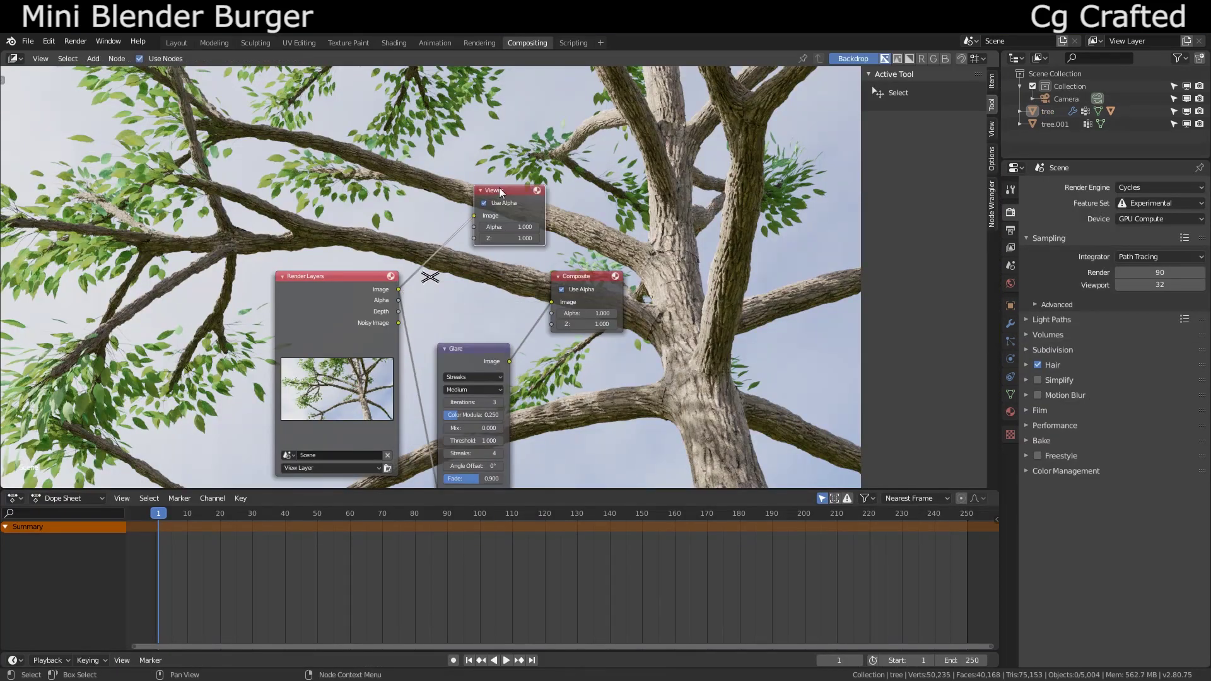
left_click(482, 355, "ctrl+shift")
scroll(497, 342, "up", 3)
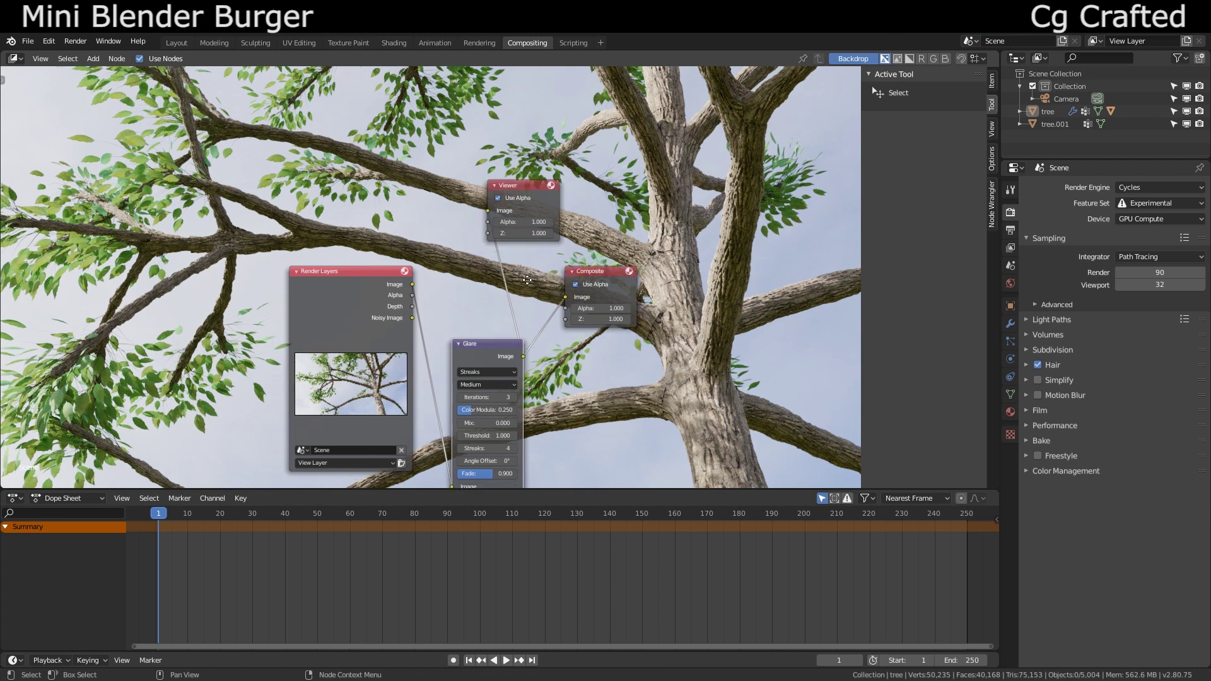
Step: Set the Glare node's type to Fog Glow and move the Render Layers node farther away from it
left_click(530, 353)
left_click(526, 403)
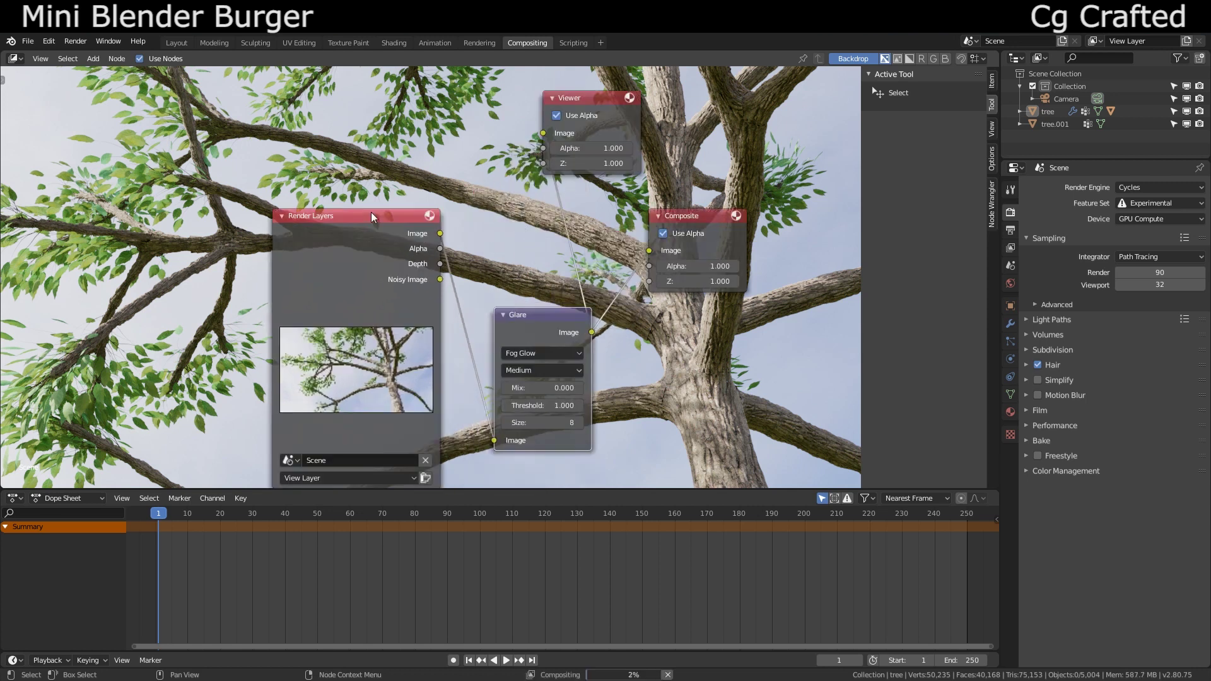
left_click_drag(371, 212, 223, 281)
Step: Adjust the Glare node's threshold and inspect the fog glow on the rendered tree in the backdrop
scroll(519, 316, "up", 2)
middle_click_drag(545, 384, 493, 332)
middle_click_drag(520, 243, 533, 322)
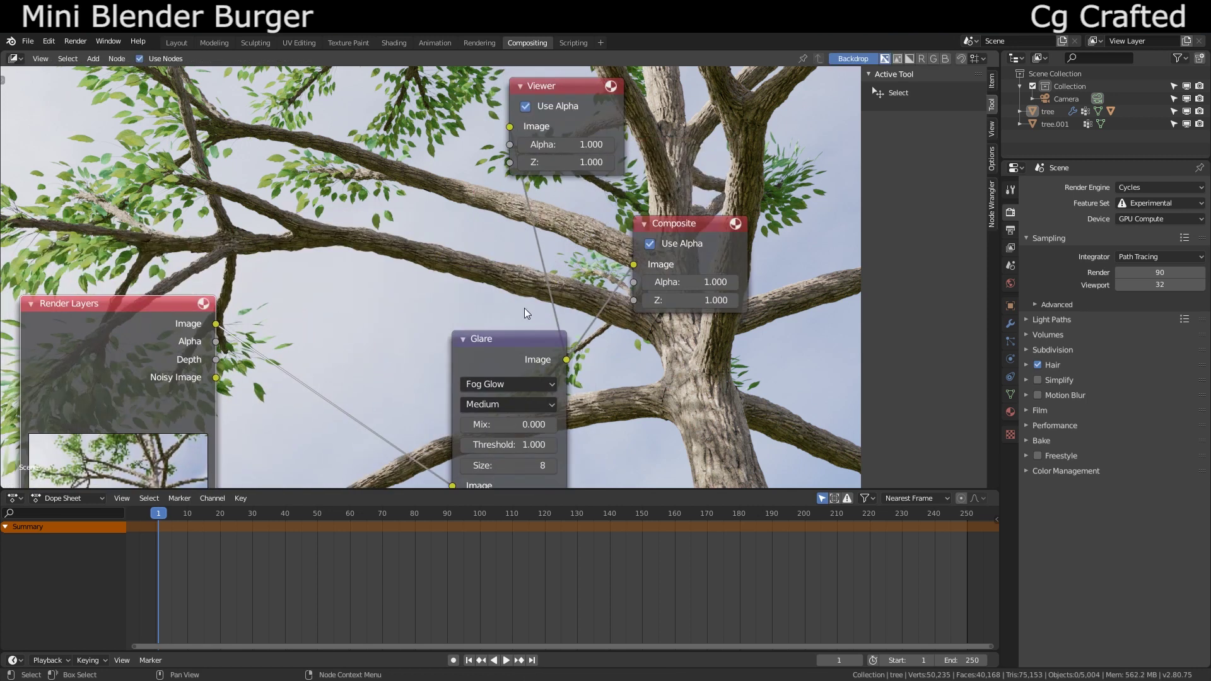
middle_click_drag(523, 374, 513, 322)
scroll(513, 323, "up", 1)
left_click(495, 396)
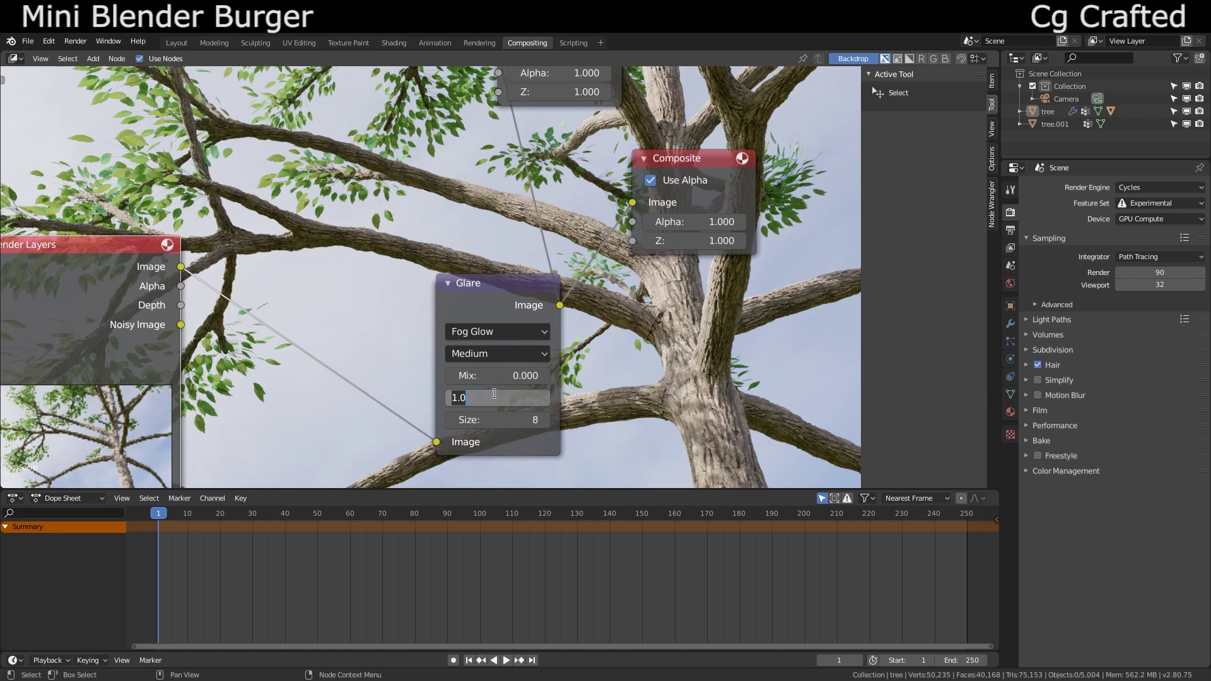
key("Return")
scroll(403, 267, "down", 6)
middle_click_drag(403, 268, 603, 497)
scroll(566, 206, "down", 3)
middle_click_drag(578, 294, 594, 335)
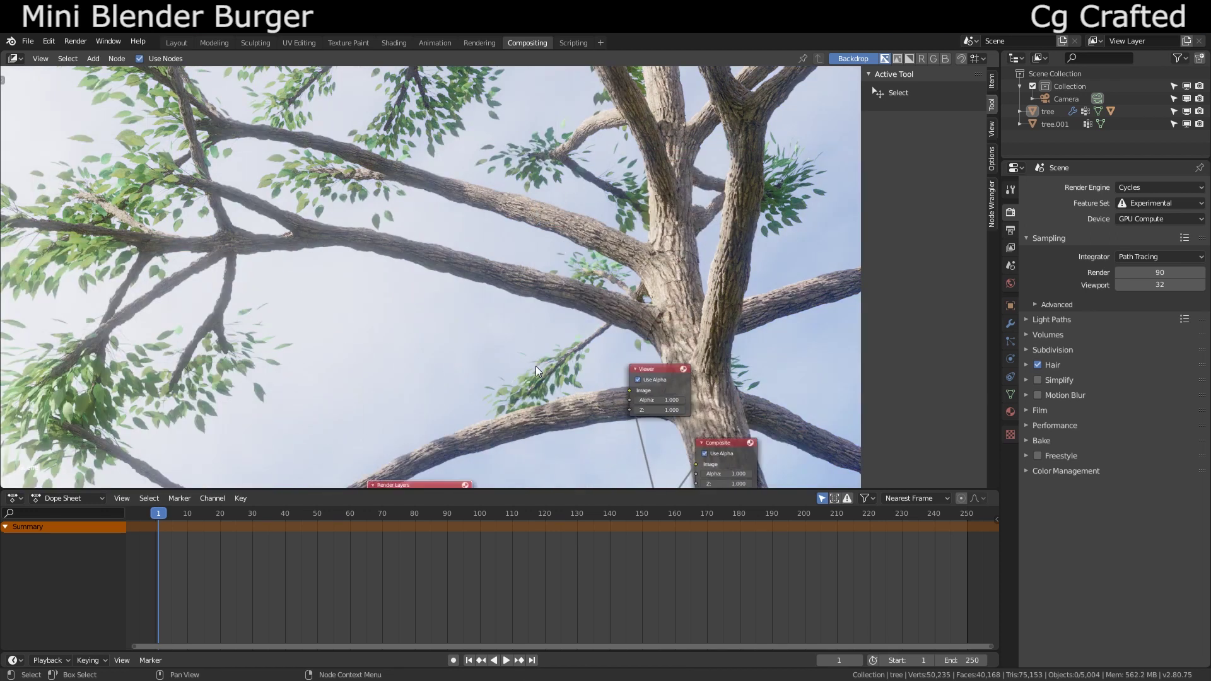